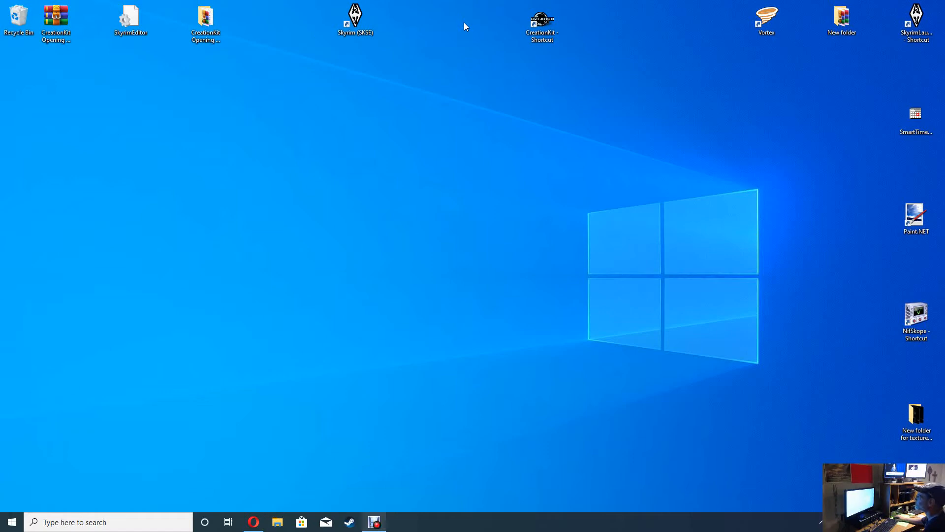
Step: Move the NifSkope shortcut to the middle of the desktop and launch NifSkope from it
{"action": "left_click", "coordinate": [922, 320]}
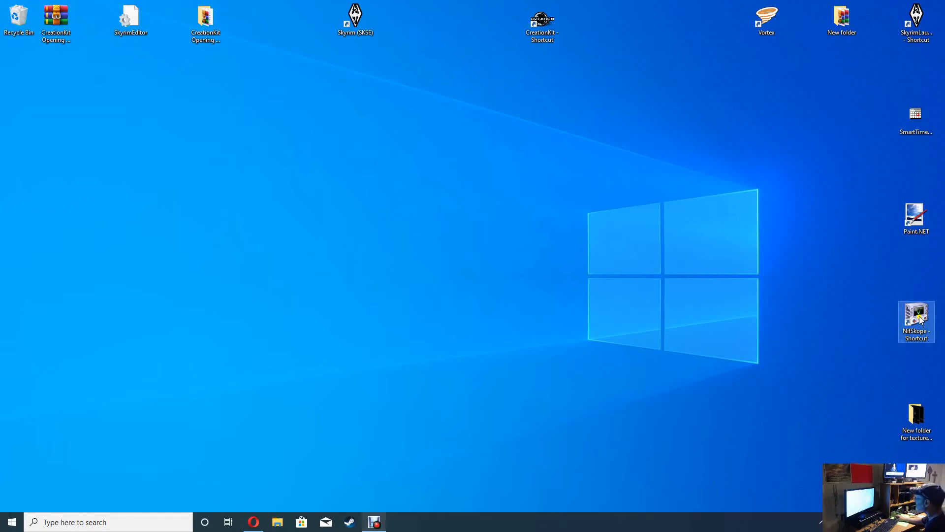
{"action": "left_click_drag", "start_coordinate": [921, 320], "coordinate": [472, 224]}
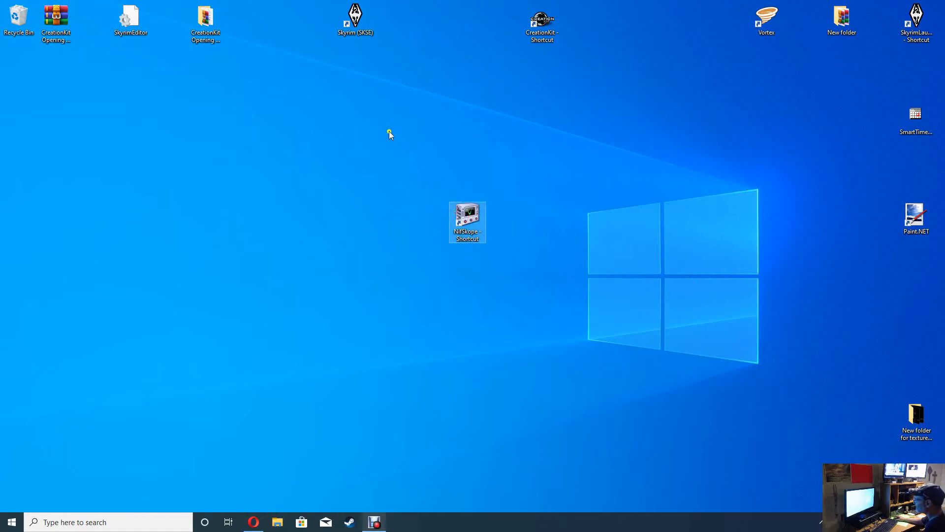
{"action": "left_click_drag", "start_coordinate": [321, 152], "coordinate": [615, 342]}
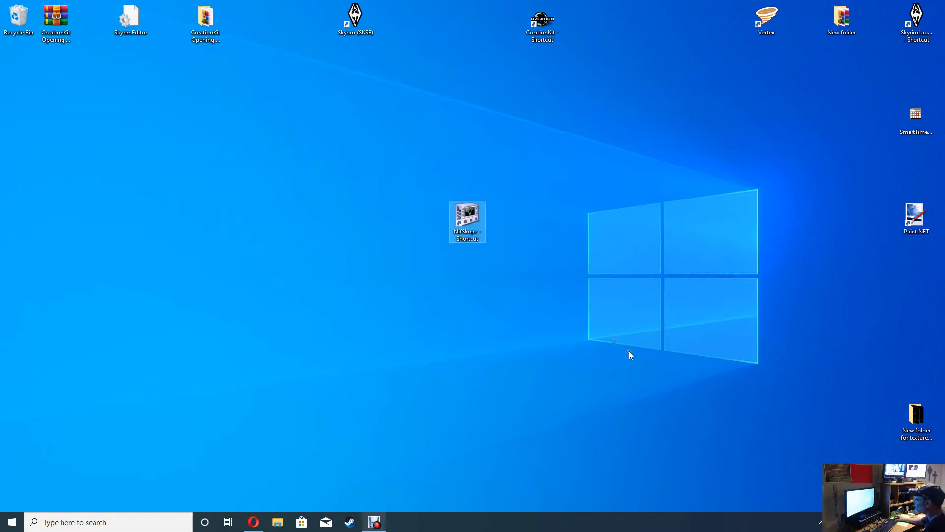
{"action": "double_click", "coordinate": [468, 217]}
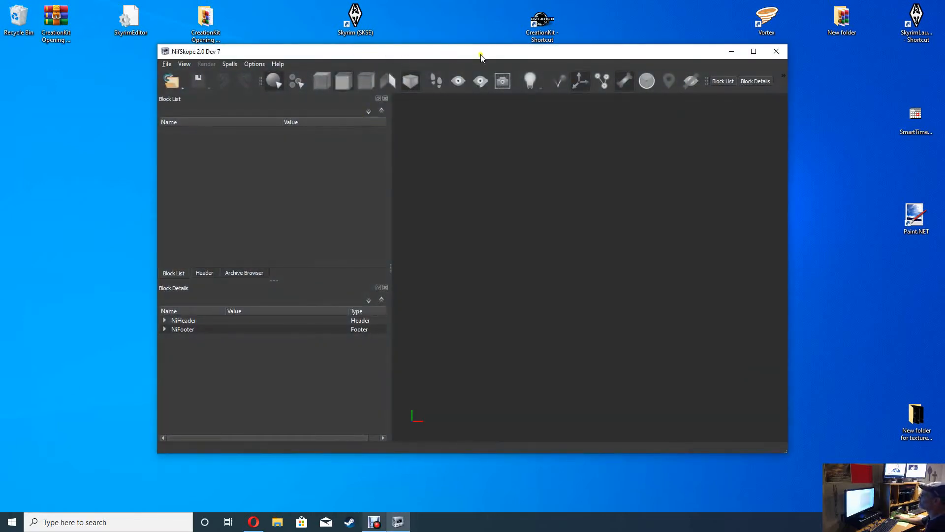
{"action": "left_click_drag", "start_coordinate": [481, 55], "coordinate": [442, 66]}
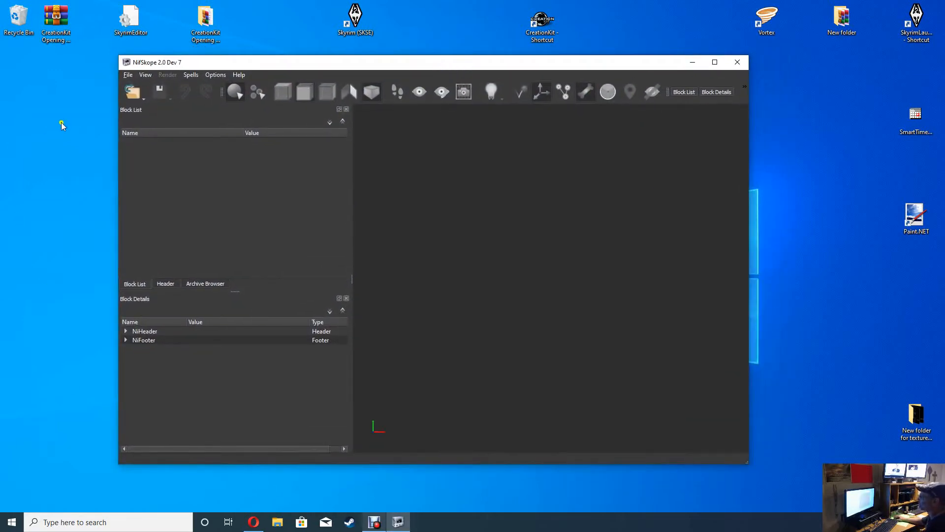
Step: Open the Cuirass.nif mesh from the stoneheart/DaedricPants folder and look over the armor model
{"action": "left_click", "coordinate": [128, 75]}
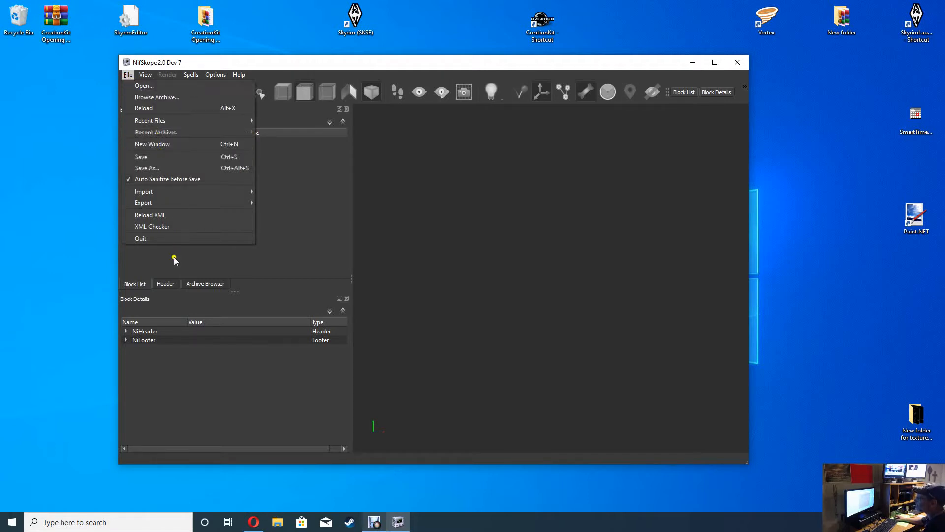
{"action": "left_click", "coordinate": [145, 85]}
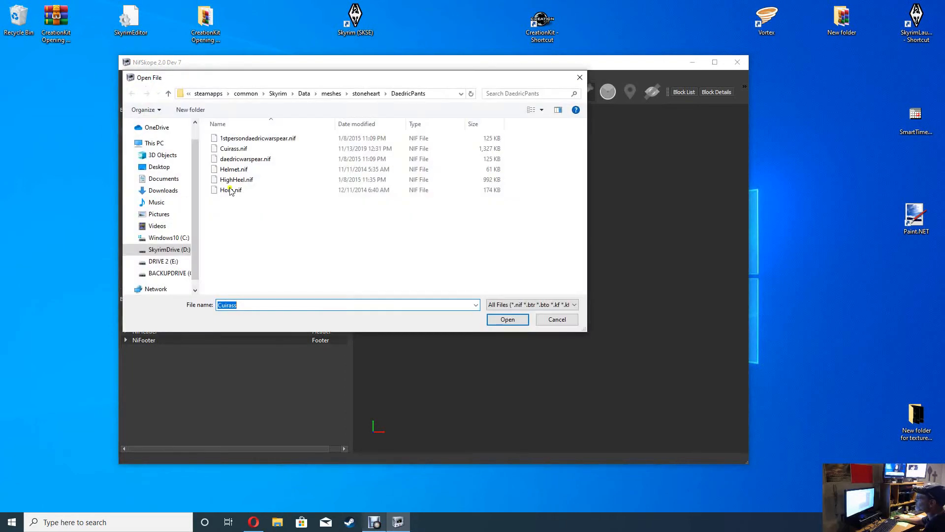
{"action": "left_click", "coordinate": [234, 149]}
{"action": "left_click", "coordinate": [508, 319]}
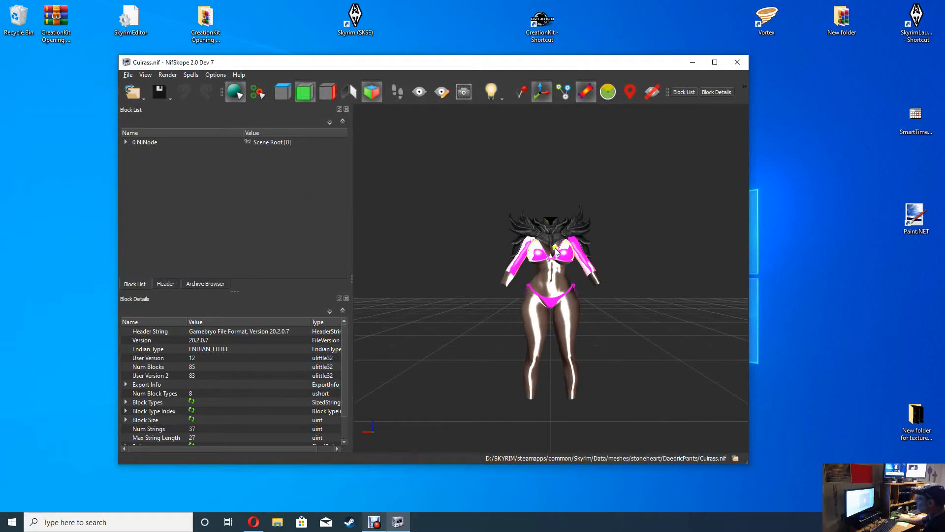
{"action": "scroll", "coordinate": [545, 345], "scroll_direction": "up", "scroll_amount": 3}
{"action": "scroll", "coordinate": [570, 330], "scroll_direction": "down", "scroll_amount": 1}
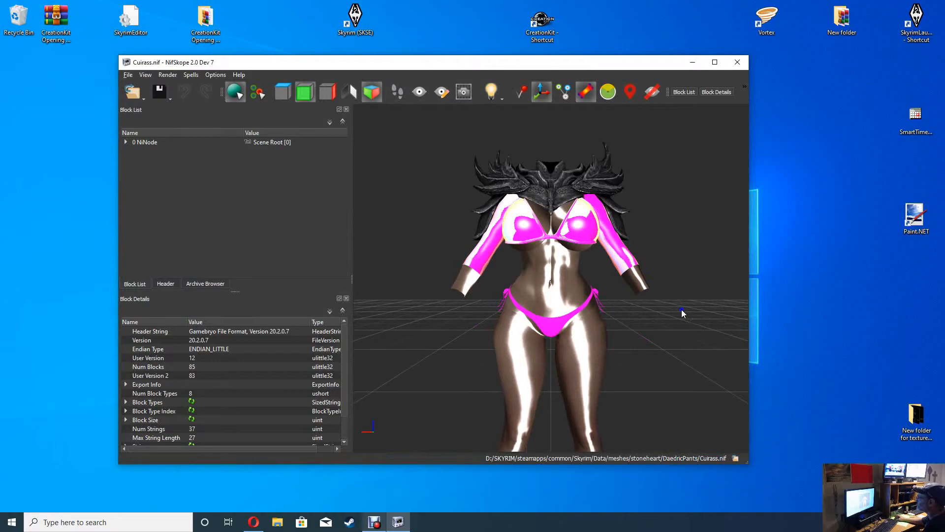
{"action": "middle_click_drag", "start_coordinate": [646, 274], "coordinate": [667, 206]}
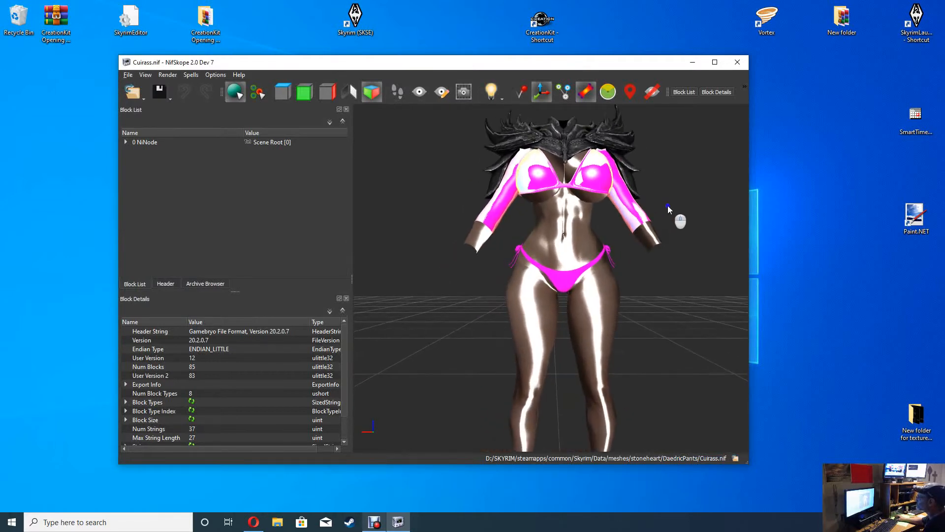
{"action": "left_click_drag", "start_coordinate": [669, 269], "coordinate": [677, 294]}
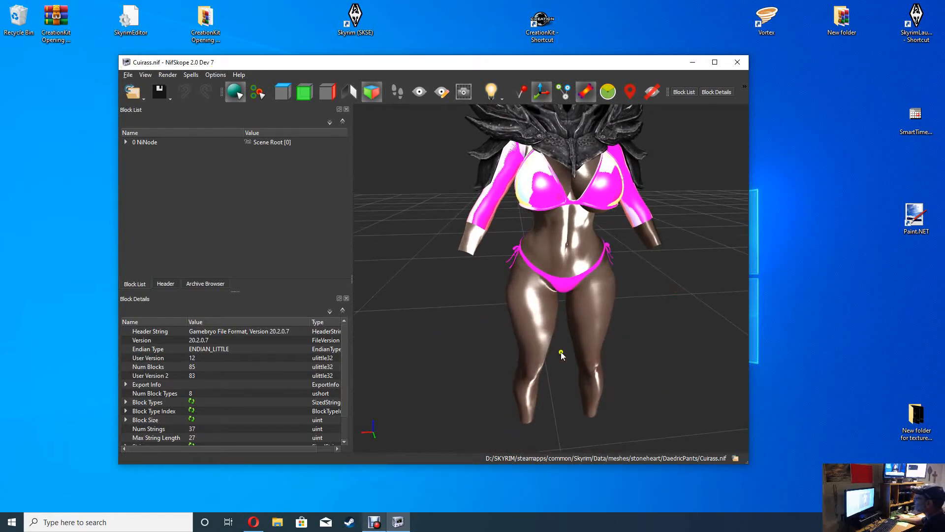
{"action": "left_click", "coordinate": [128, 75]}
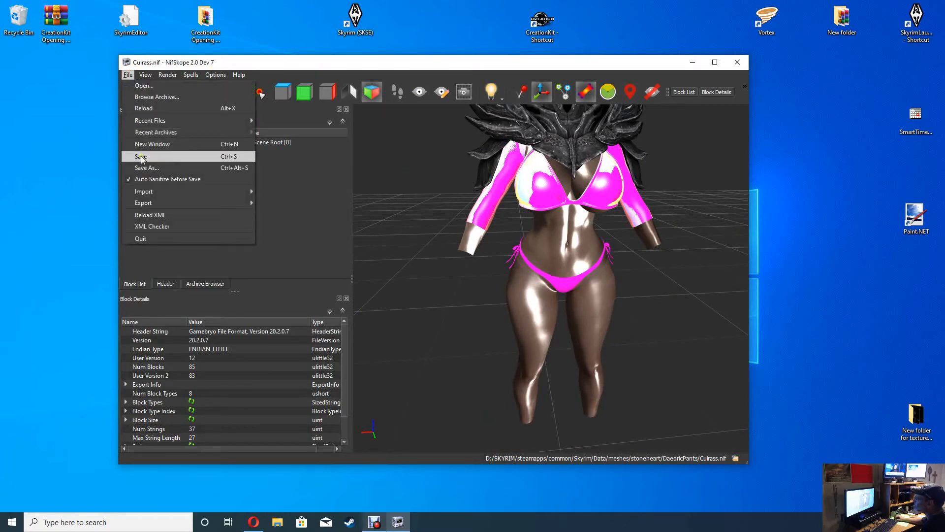
{"action": "left_click", "coordinate": [142, 86]}
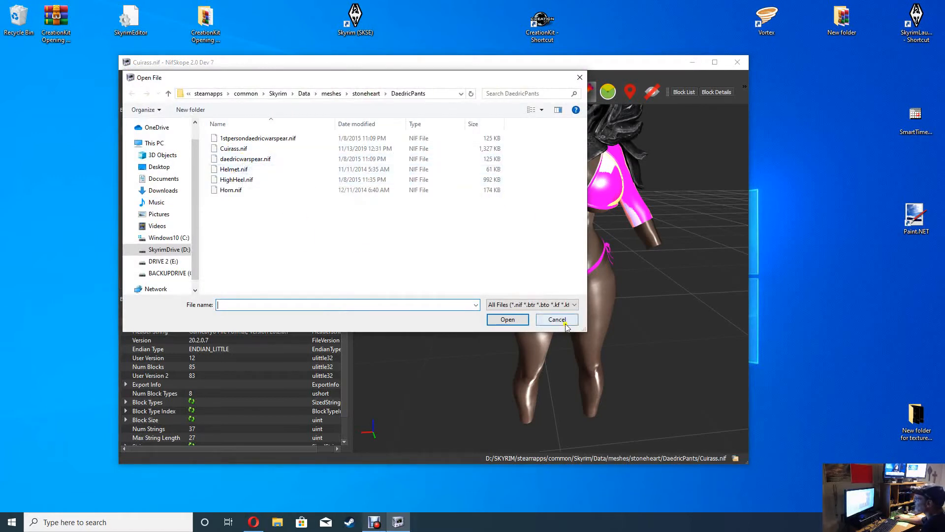
{"action": "left_click", "coordinate": [578, 79]}
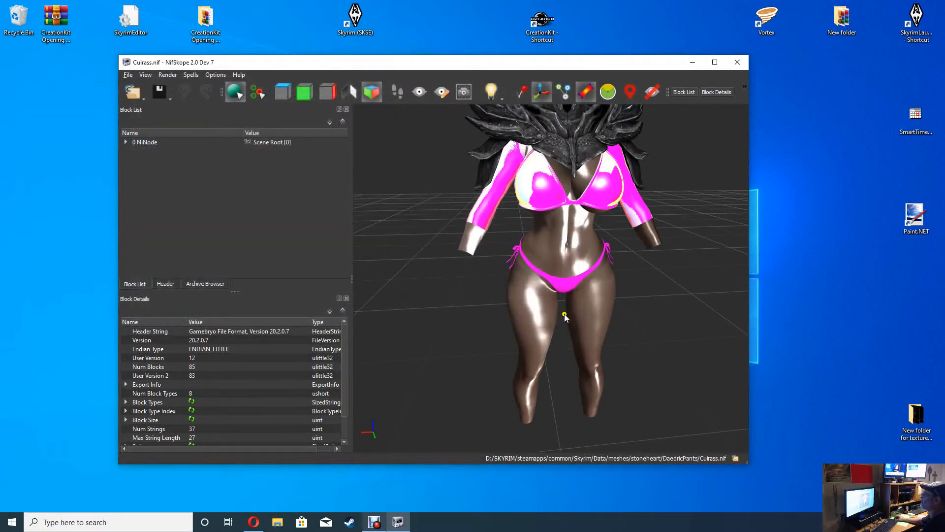
Step: Auto-detect and apply the game paths in the Resources settings, and check the list of loaded archives before closing the settings
{"action": "scroll", "coordinate": [571, 321], "scroll_direction": "down", "scroll_amount": 5}
{"action": "scroll", "coordinate": [575, 321], "scroll_direction": "up", "scroll_amount": 4}
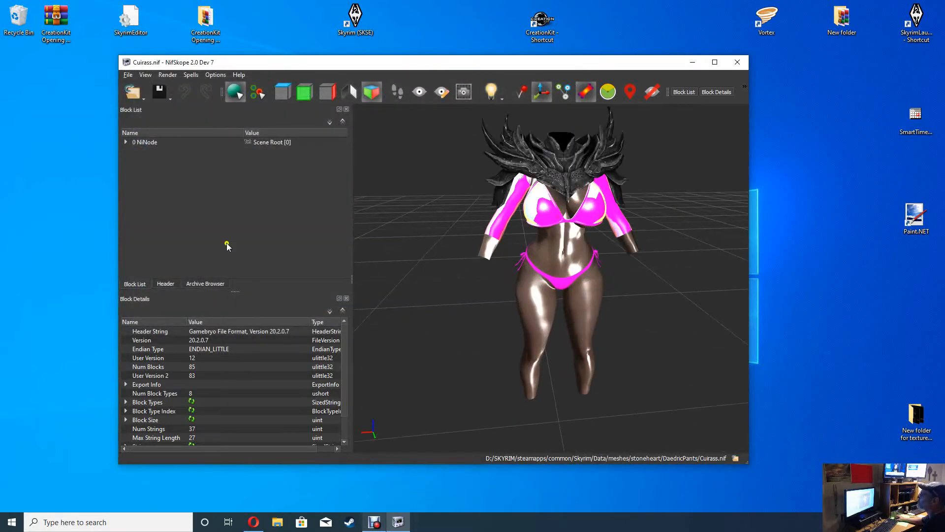
{"action": "left_click", "coordinate": [213, 76]}
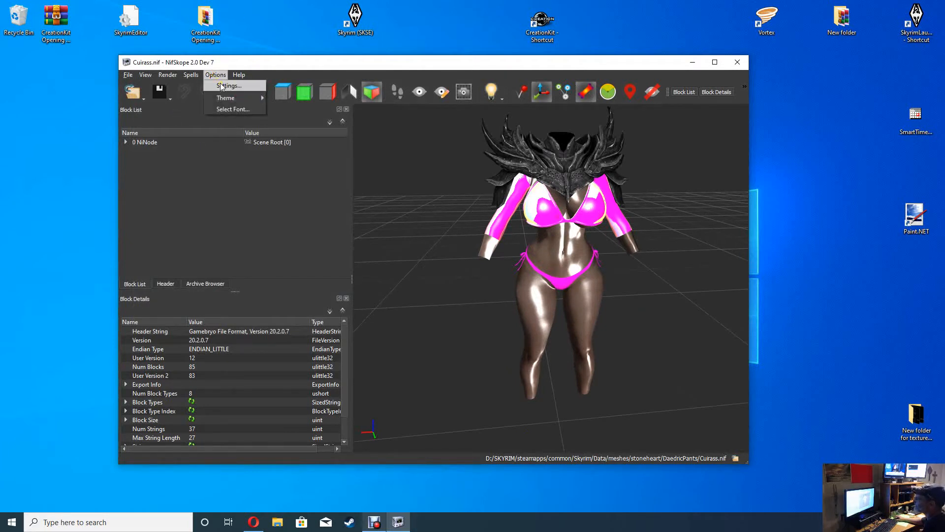
{"action": "left_click", "coordinate": [221, 86]}
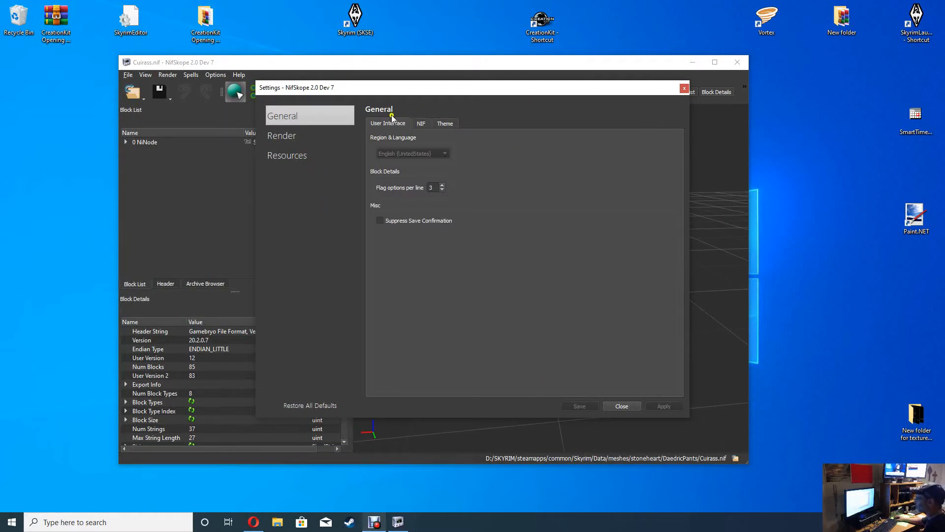
{"action": "left_click", "coordinate": [424, 123]}
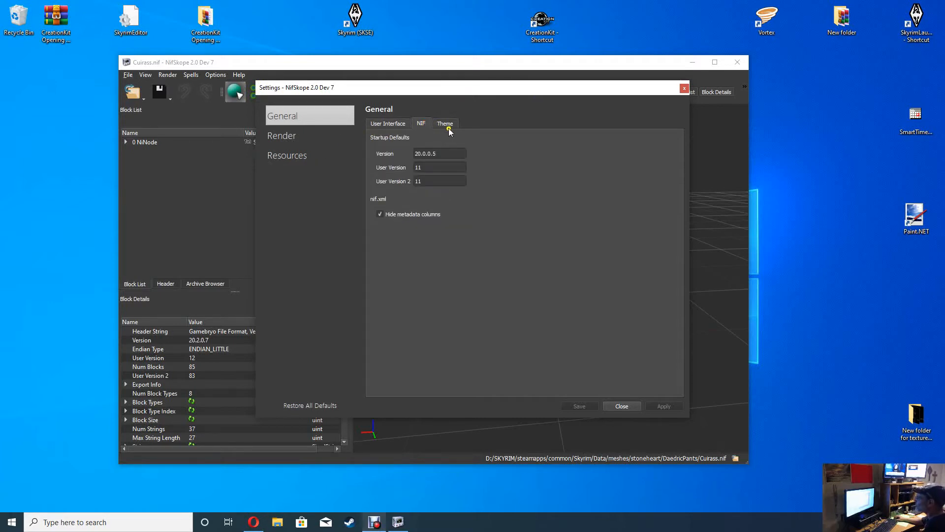
{"action": "left_click", "coordinate": [294, 155]}
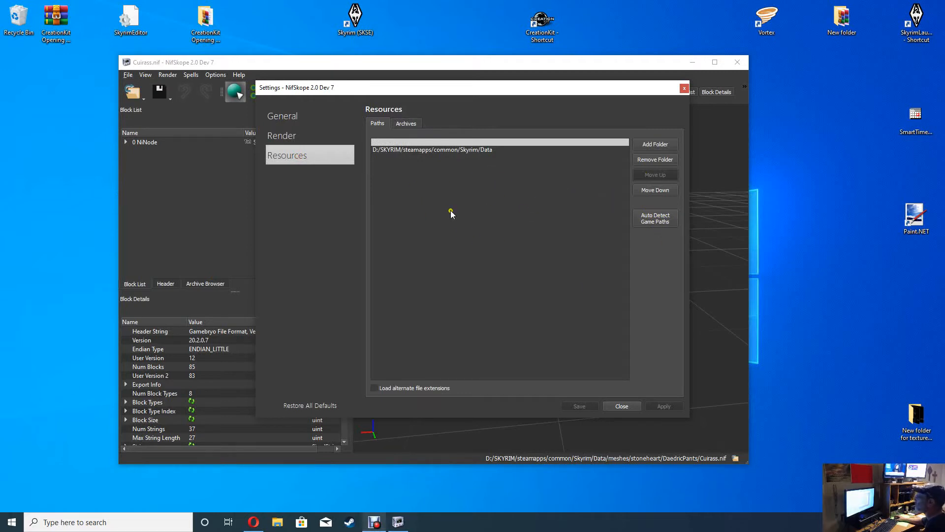
{"action": "left_click", "coordinate": [663, 222]}
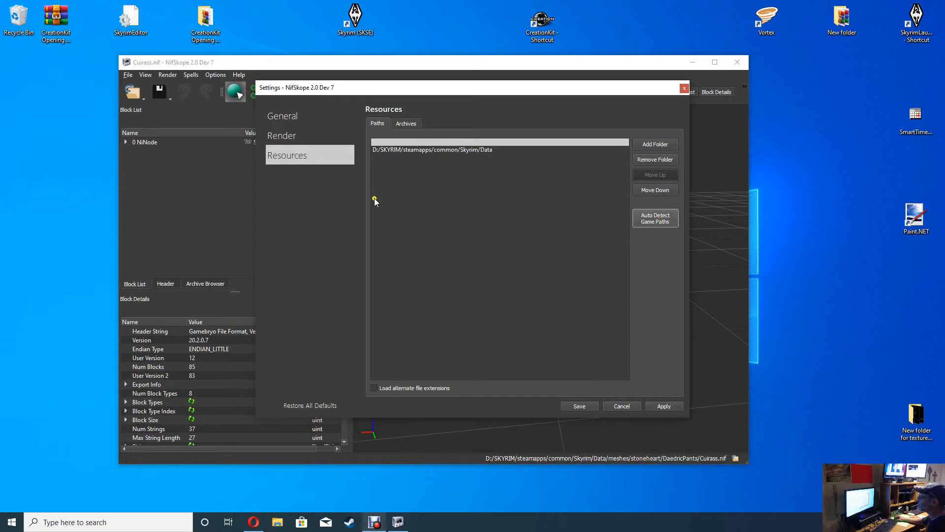
{"action": "left_click", "coordinate": [663, 408]}
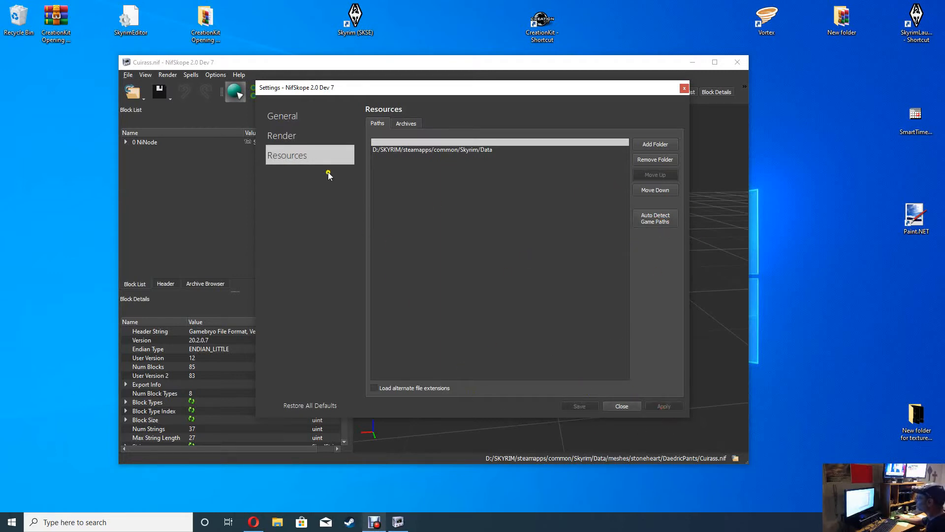
{"action": "left_click", "coordinate": [415, 124]}
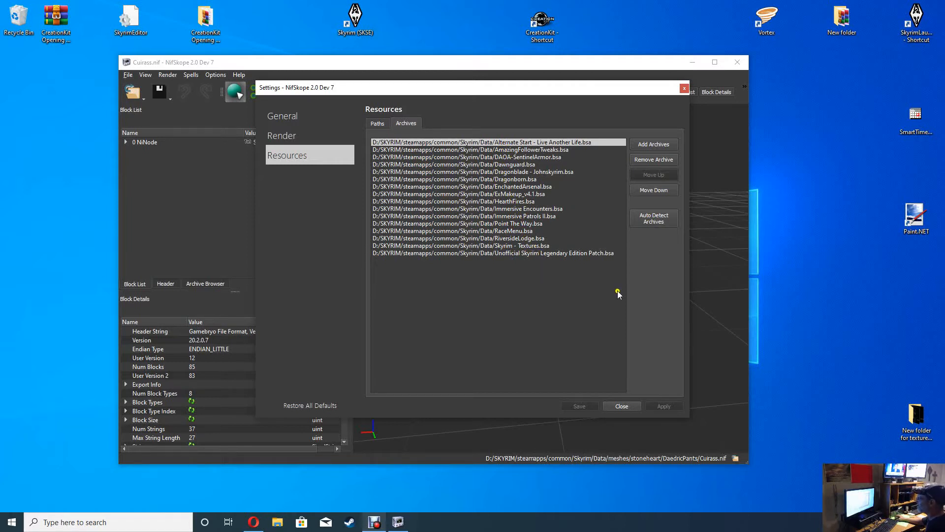
{"action": "left_click", "coordinate": [622, 407]}
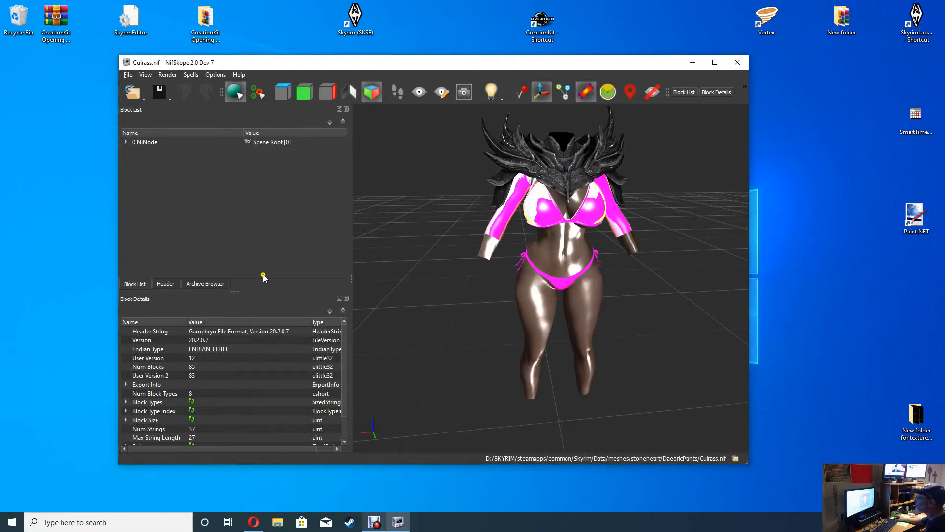
Step: Expand the root NiNode in the block list and look through its child blocks
{"action": "scroll", "coordinate": [681, 258], "scroll_direction": "down", "scroll_amount": 5}
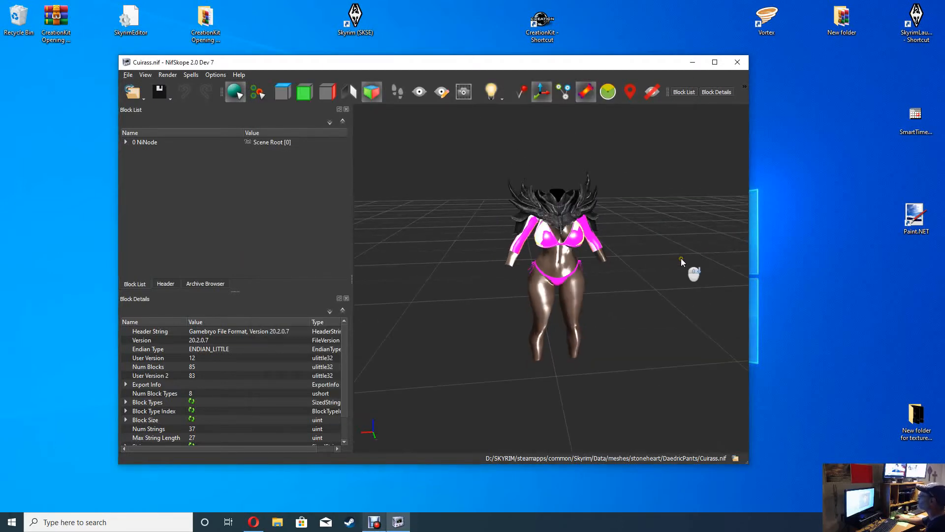
{"action": "scroll", "coordinate": [681, 258], "scroll_direction": "up", "scroll_amount": 2}
{"action": "scroll", "coordinate": [681, 258], "scroll_direction": "up", "scroll_amount": 1}
{"action": "scroll", "coordinate": [681, 258], "scroll_direction": "down", "scroll_amount": 1}
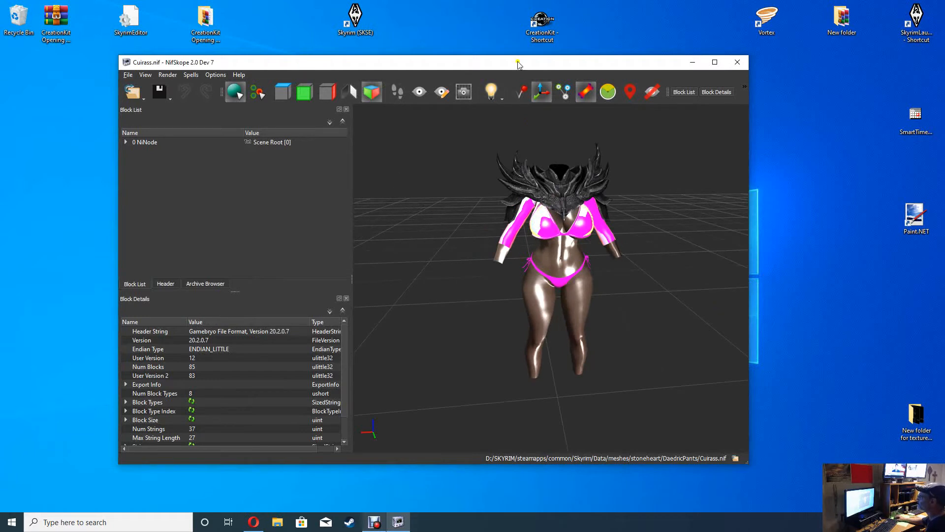
{"action": "left_click", "coordinate": [657, 136]}
{"action": "left_click", "coordinate": [134, 79]}
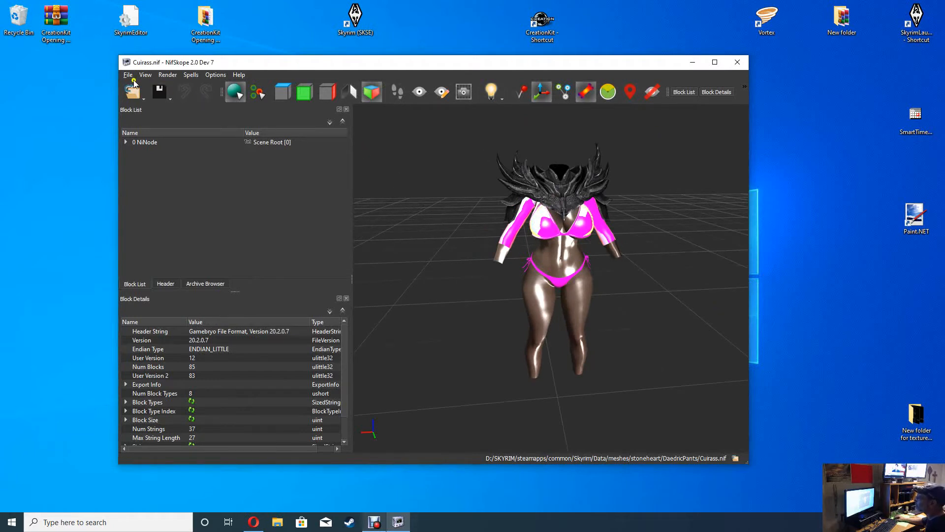
{"action": "left_click", "coordinate": [133, 142]}
{"action": "left_click", "coordinate": [126, 142]}
{"action": "scroll", "coordinate": [181, 207], "scroll_direction": "down", "scroll_amount": 20}
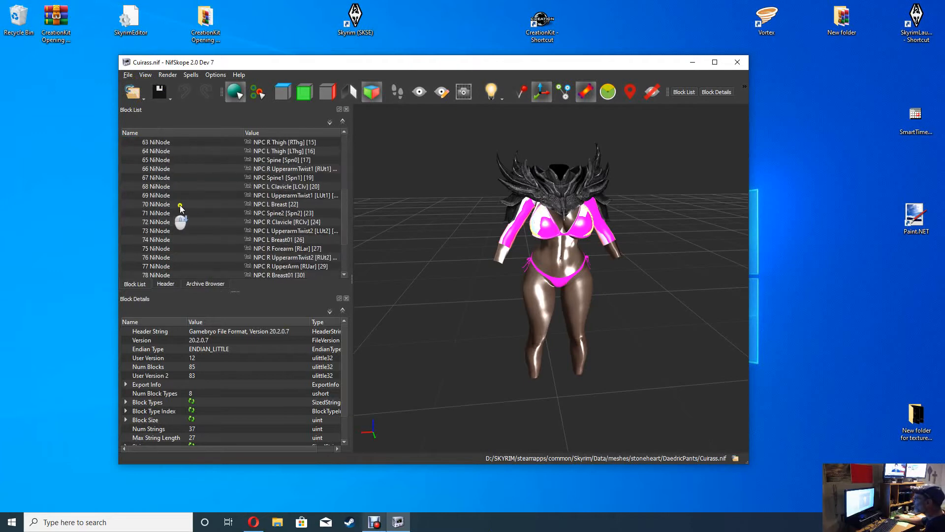
{"action": "scroll", "coordinate": [182, 207], "scroll_direction": "up", "scroll_amount": 20}
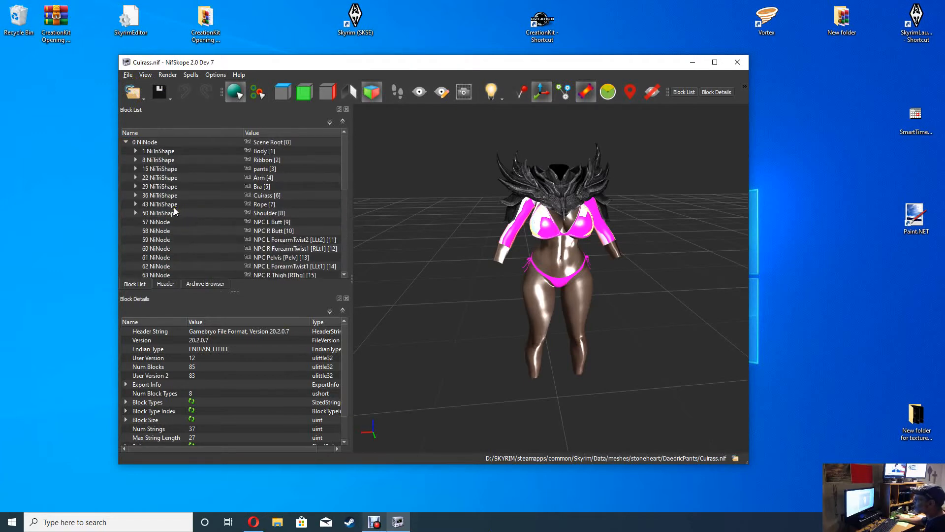
Step: Examine which part of the model each NiTriShape block covers, selecting Body, Ribbon, pants, Arm, Bra, Cuirass and Rope in turn
{"action": "left_click", "coordinate": [259, 152]}
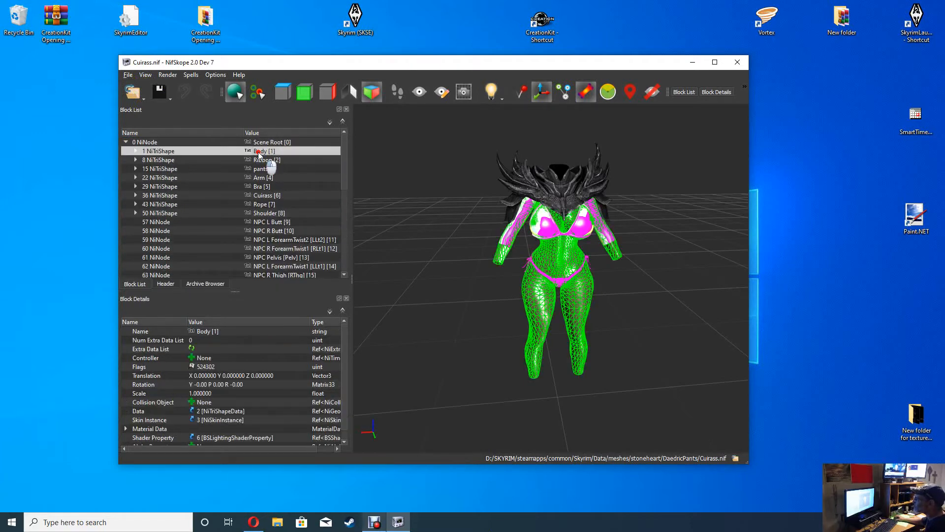
{"action": "left_click", "coordinate": [260, 161]}
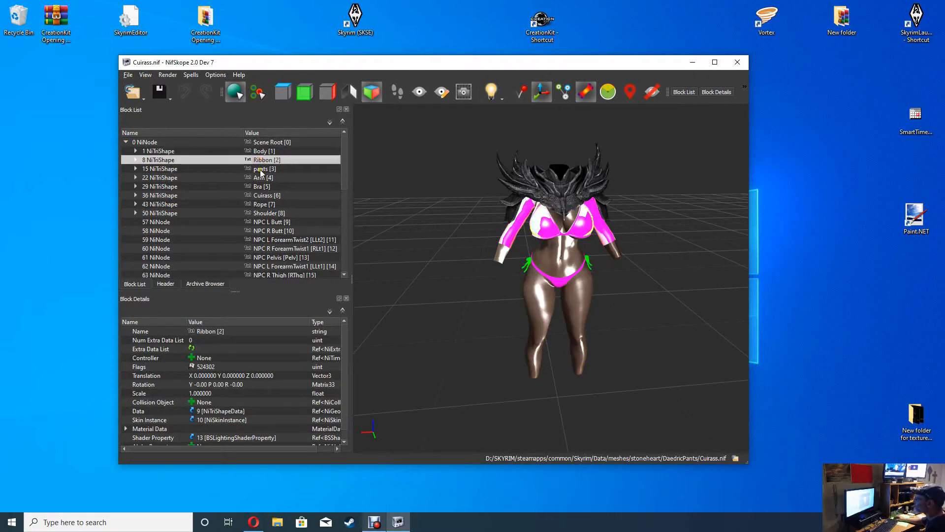
{"action": "left_click", "coordinate": [260, 169]}
{"action": "left_click", "coordinate": [259, 178]}
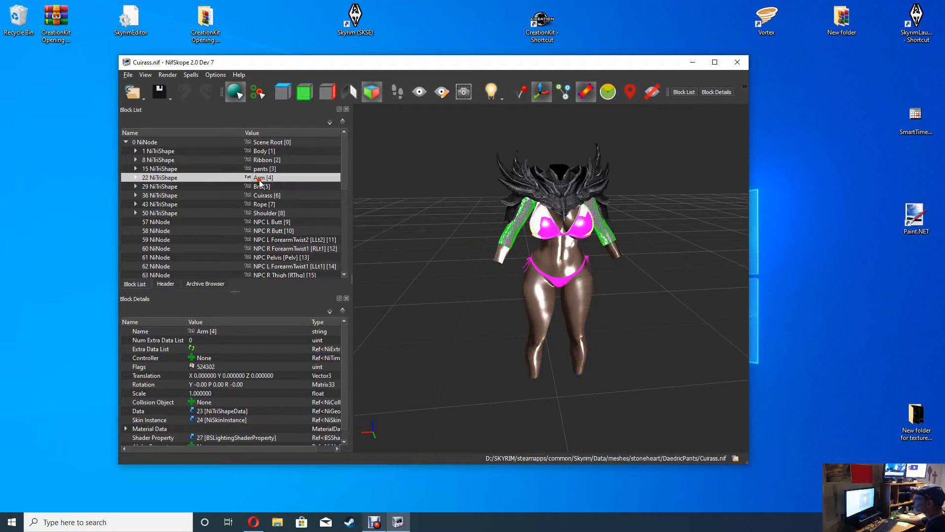
{"action": "left_click", "coordinate": [261, 187]}
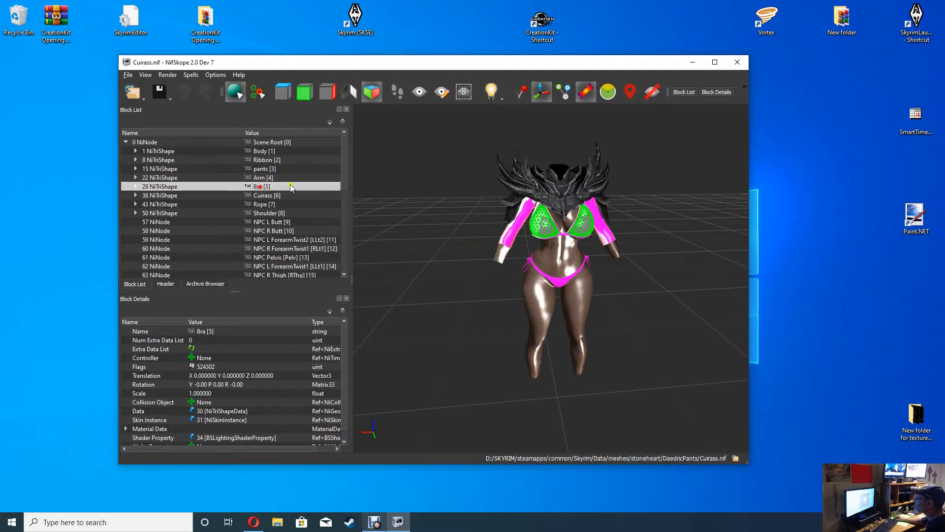
{"action": "left_click", "coordinate": [267, 196]}
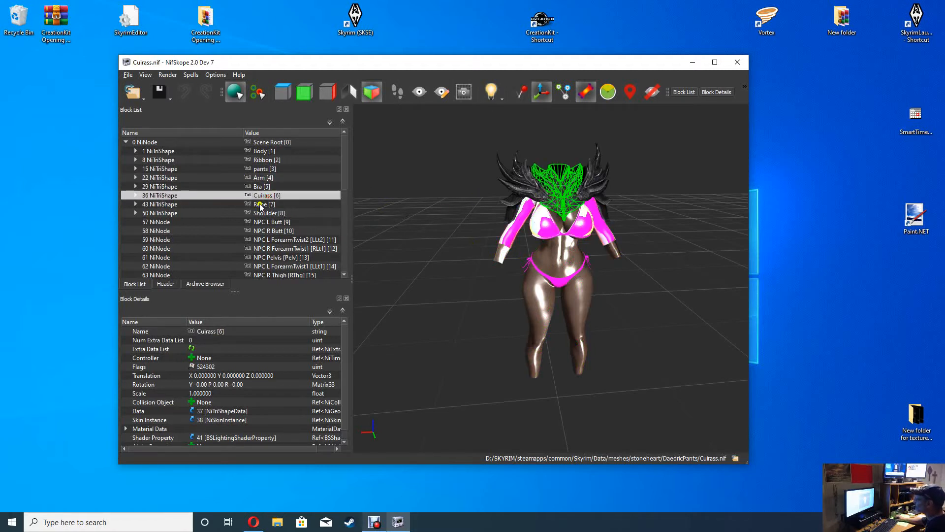
{"action": "left_click", "coordinate": [260, 204]}
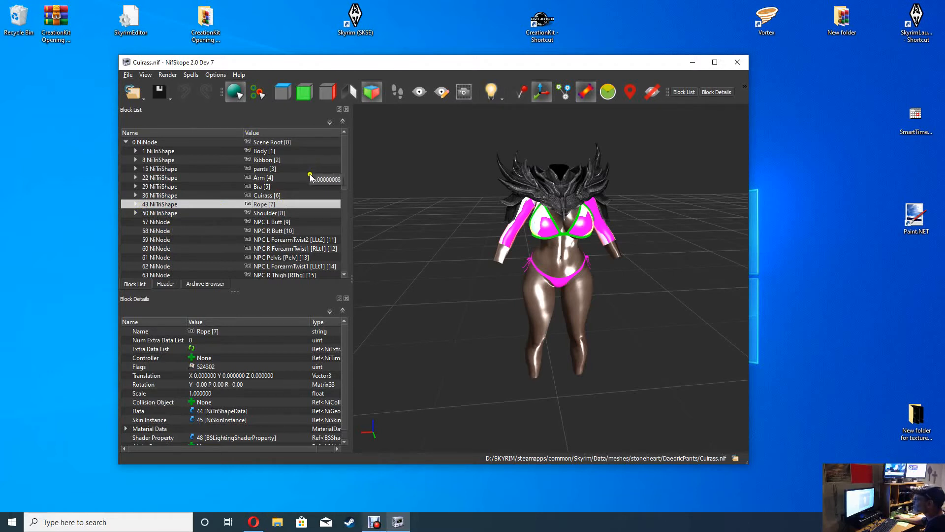
{"action": "left_click", "coordinate": [258, 195]}
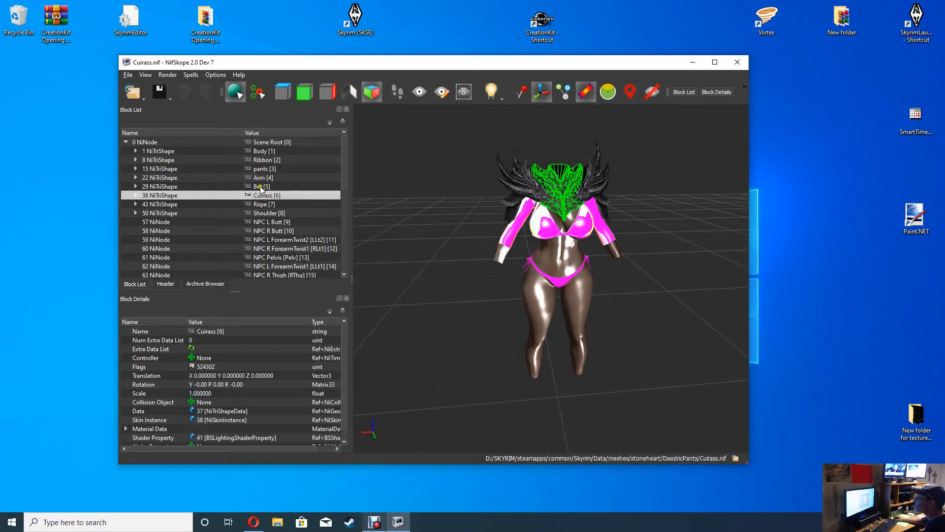
Step: Expand the Bra NiTriShape block, look through its child blocks and select the BSShaderTextureSet under its BSLightingShaderProperty
{"action": "left_click", "coordinate": [261, 187]}
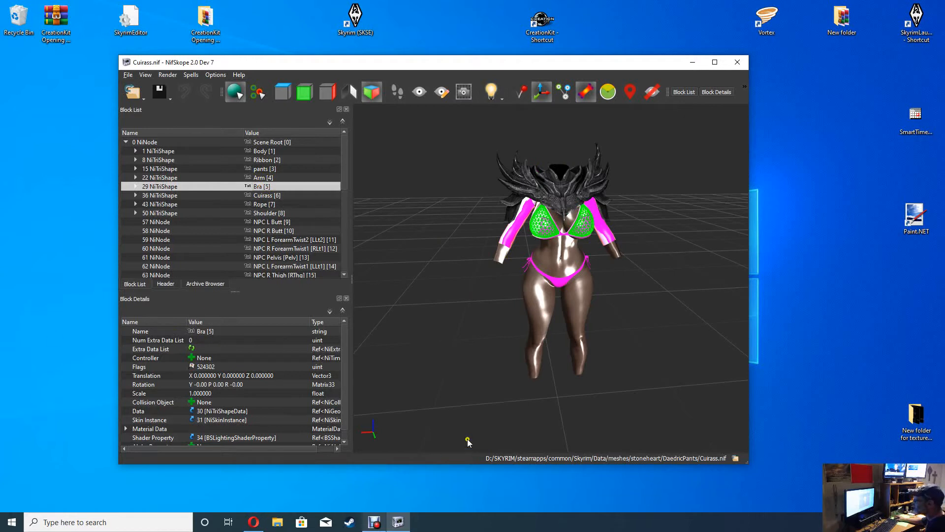
{"action": "scroll", "coordinate": [159, 339], "scroll_direction": "down", "scroll_amount": 1}
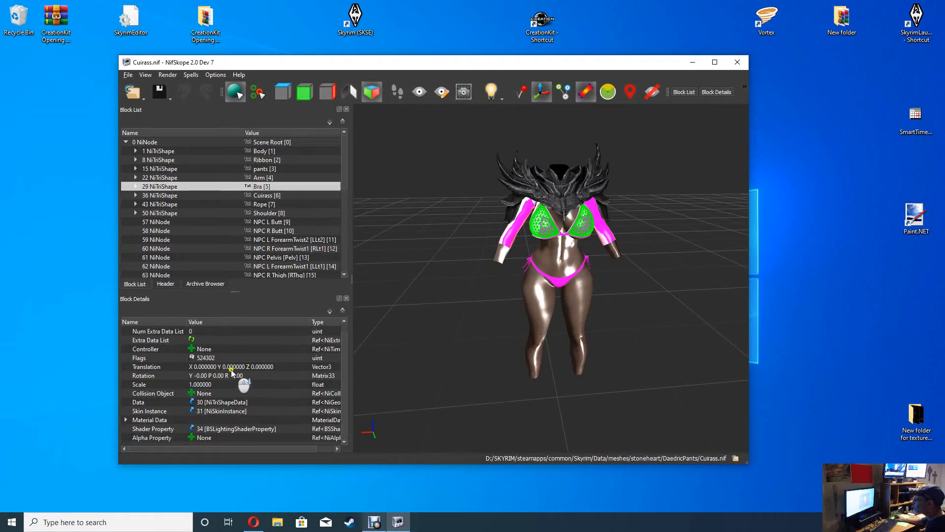
{"action": "left_click", "coordinate": [135, 186]}
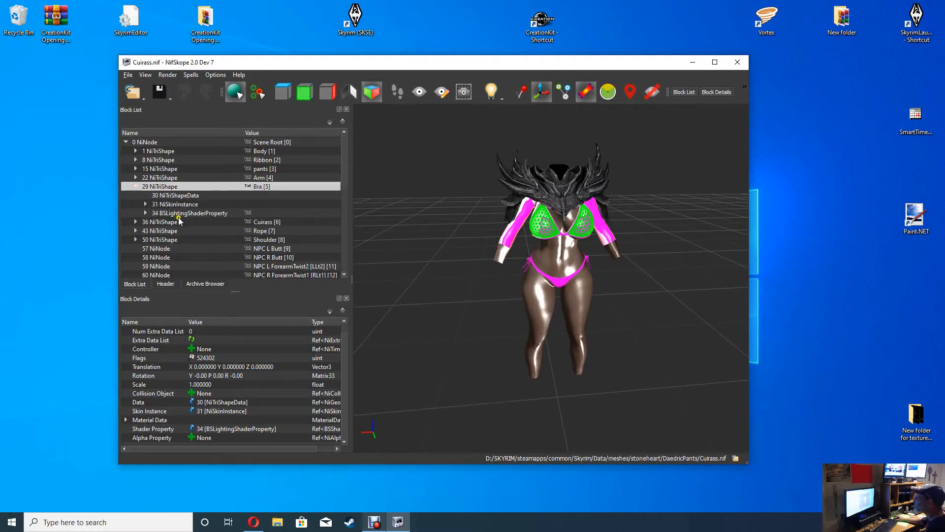
{"action": "left_click", "coordinate": [175, 196]}
{"action": "left_click", "coordinate": [197, 205]}
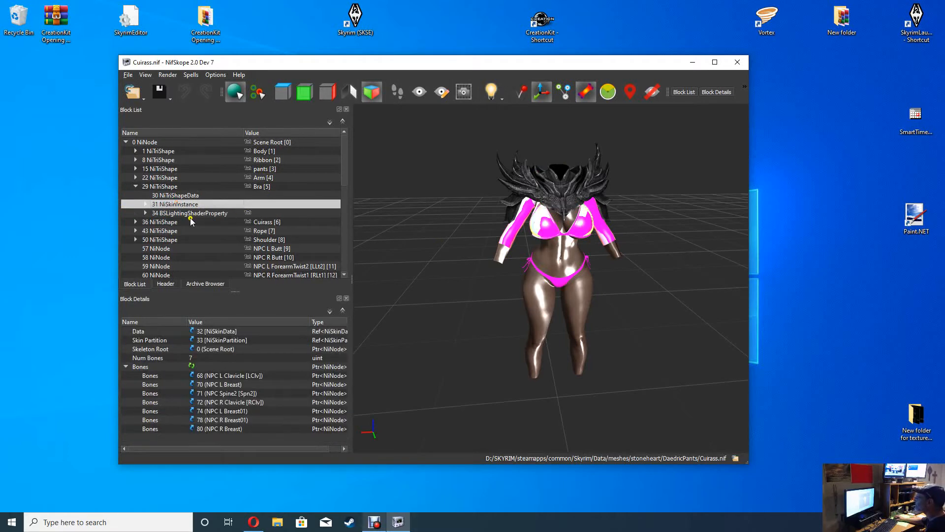
{"action": "left_click", "coordinate": [191, 214]}
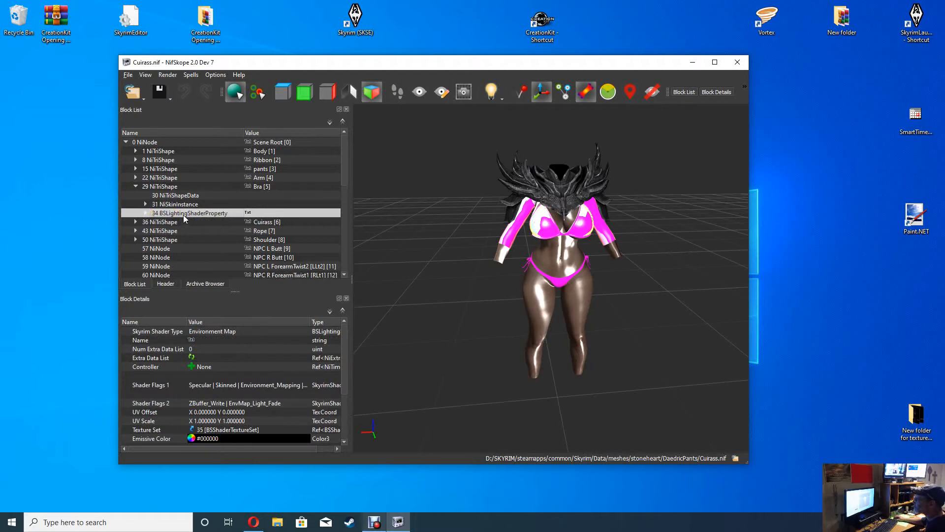
{"action": "left_click", "coordinate": [146, 213]}
{"action": "left_click", "coordinate": [194, 214]}
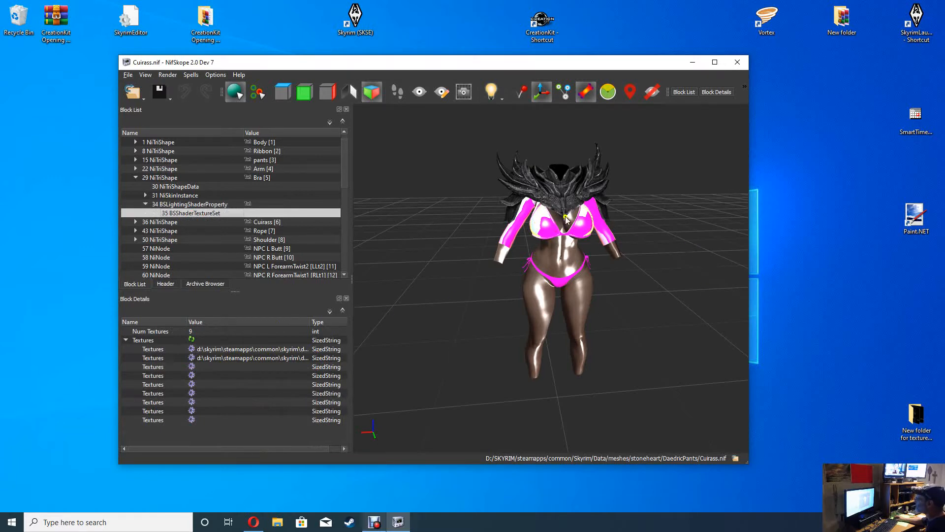
Step: Set the first texture of the Bra's texture set to LydiaBody from the Textures/DaedricChainMail folder
{"action": "left_click", "coordinate": [192, 349]}
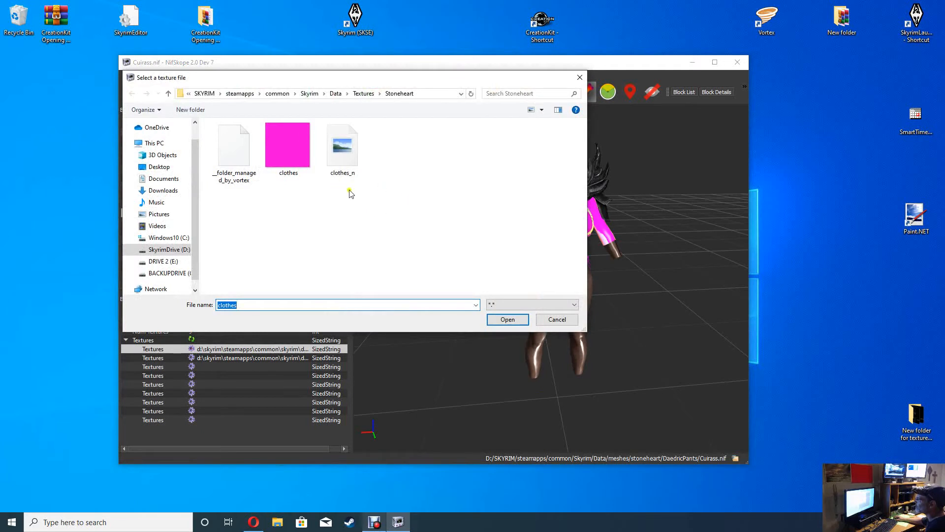
{"action": "left_click", "coordinate": [166, 94]}
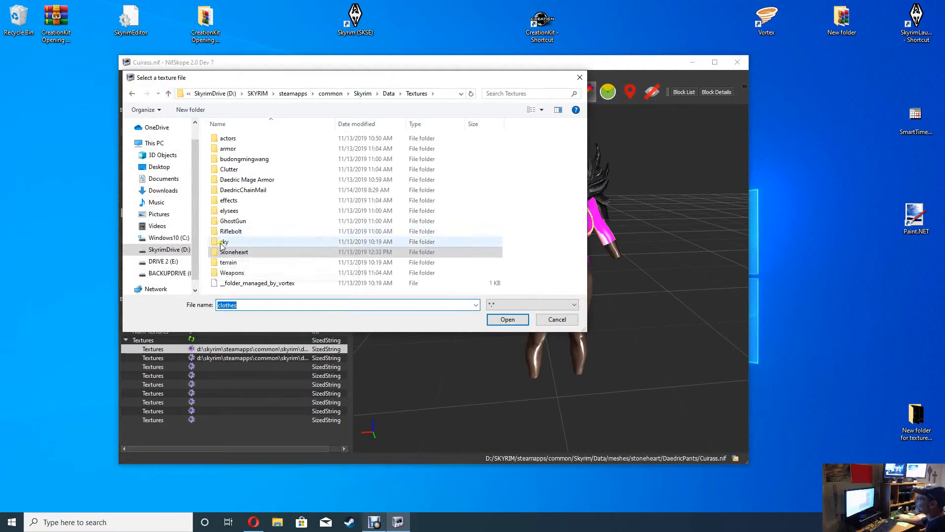
{"action": "double_click", "coordinate": [235, 190]}
{"action": "scroll", "coordinate": [374, 219], "scroll_direction": "down", "scroll_amount": 10}
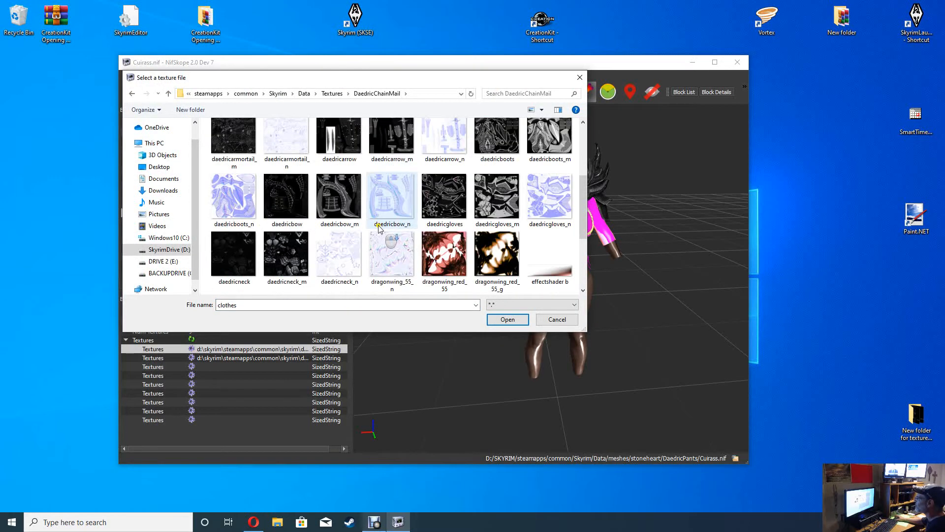
{"action": "left_click", "coordinate": [501, 204]}
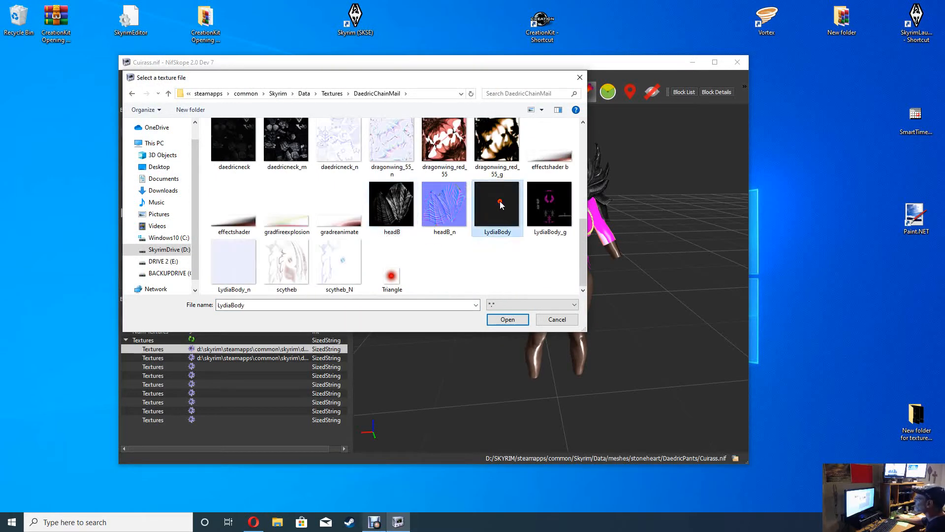
{"action": "left_click", "coordinate": [508, 320]}
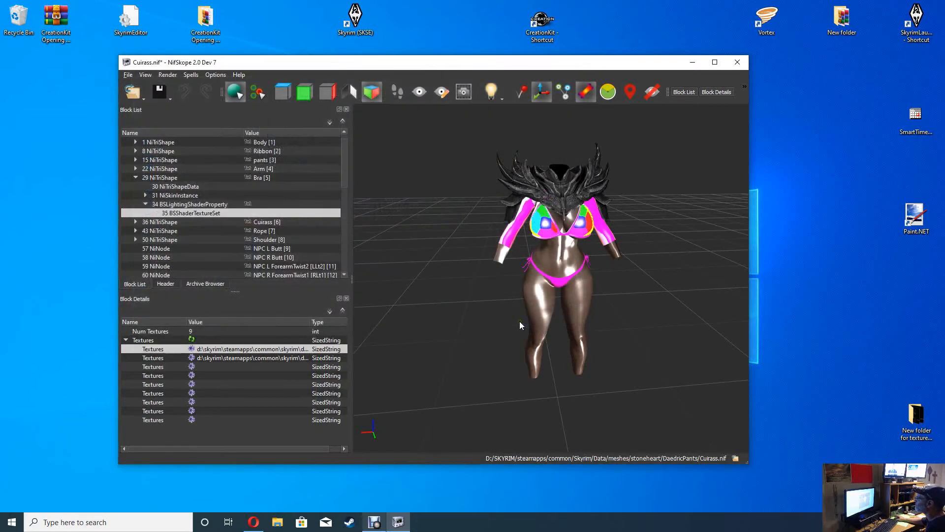
{"action": "left_click_drag", "start_coordinate": [649, 295], "coordinate": [586, 296]}
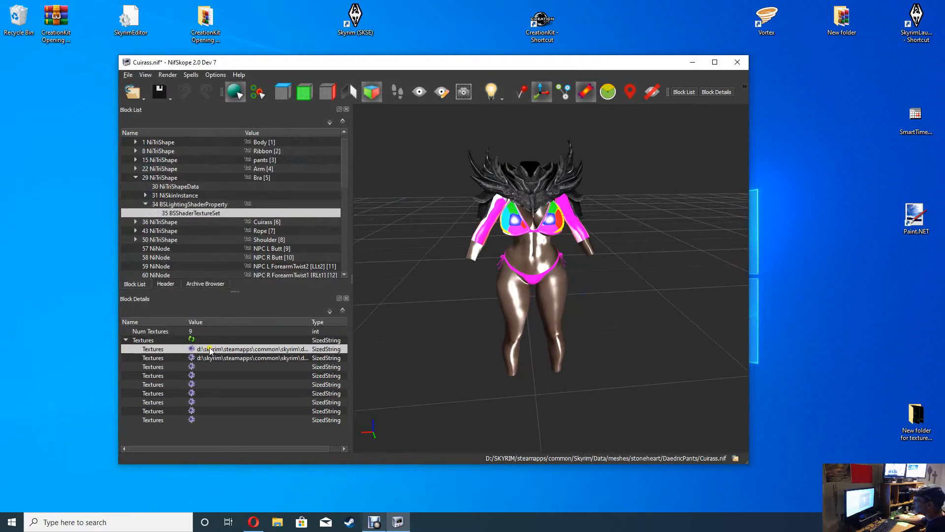
Step: Set the Bra's second texture to LydiaBody_n from the Textures/DaedricChainMail folder and inspect the bra on the model
{"action": "left_click", "coordinate": [296, 358]}
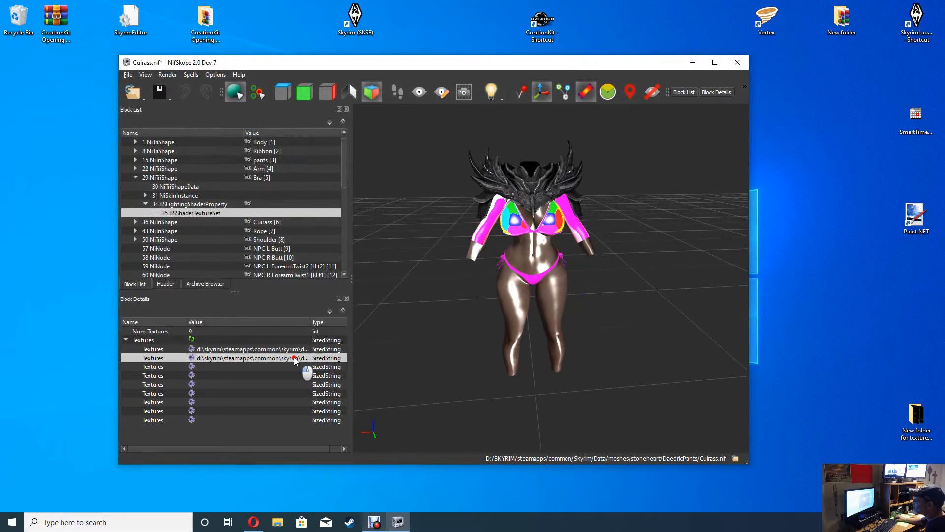
{"action": "left_click", "coordinate": [192, 358]}
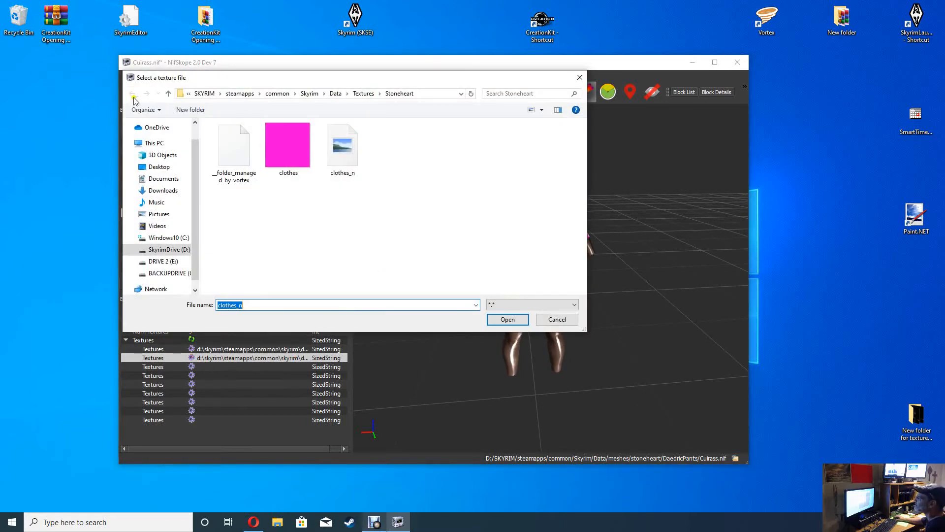
{"action": "left_click", "coordinate": [168, 93]}
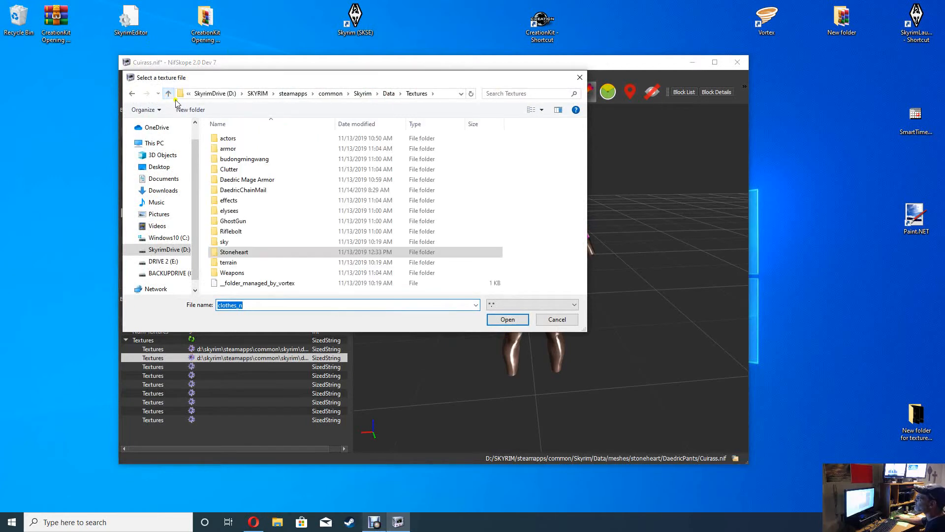
{"action": "left_click", "coordinate": [235, 191]}
{"action": "double_click", "coordinate": [235, 190]}
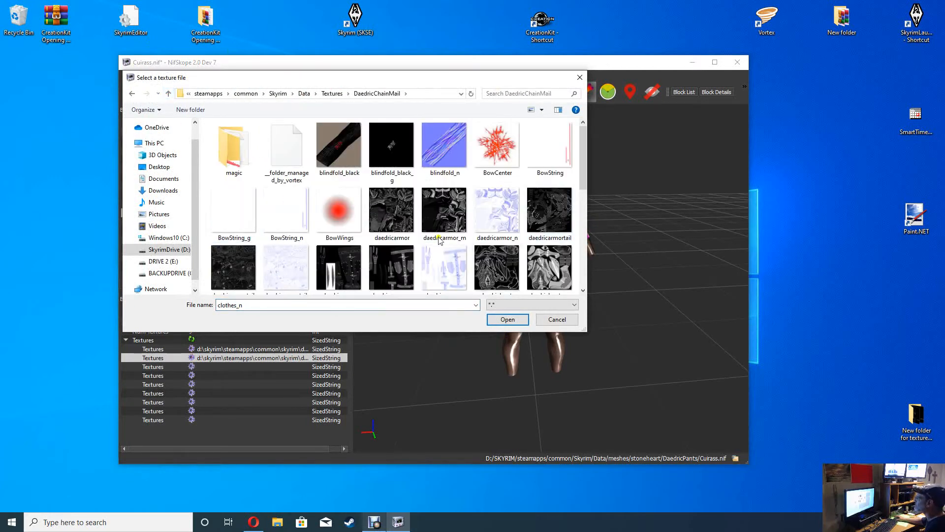
{"action": "scroll", "coordinate": [442, 254], "scroll_direction": "down", "scroll_amount": 5}
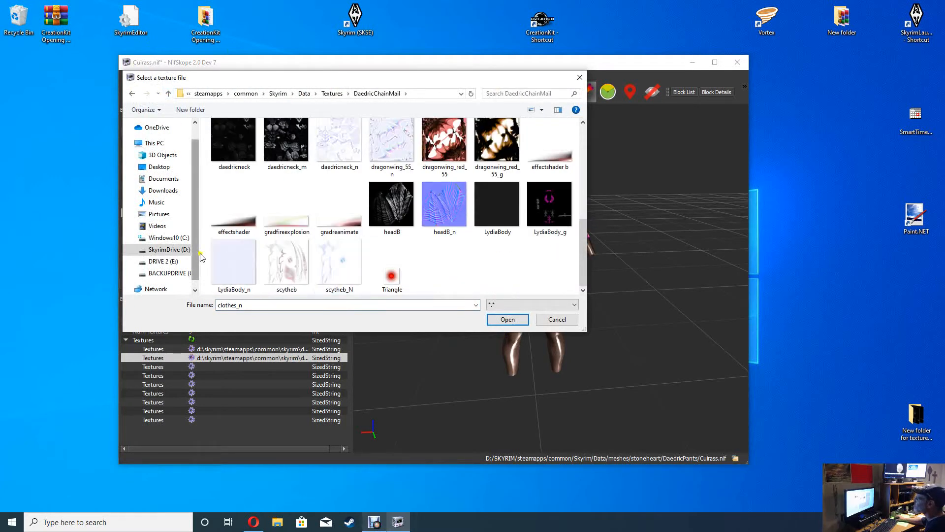
{"action": "left_click", "coordinate": [227, 260]}
{"action": "left_click", "coordinate": [517, 320]}
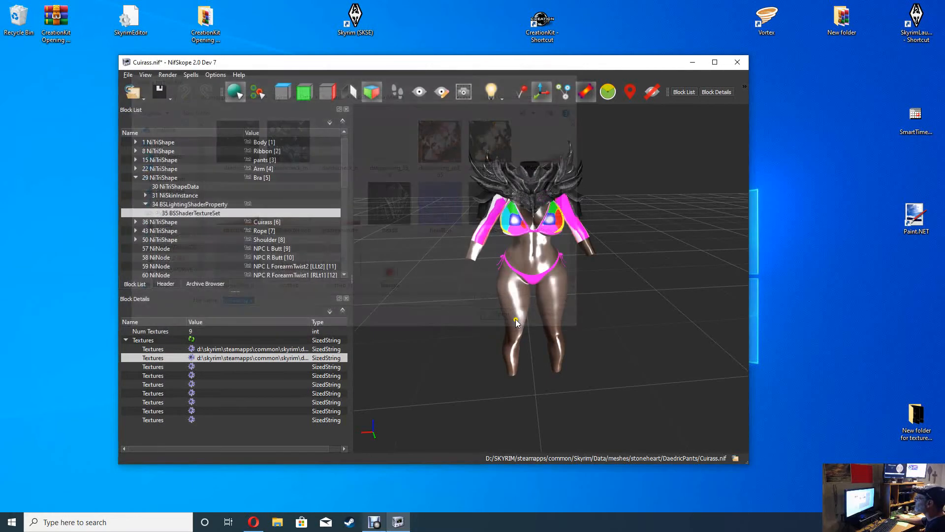
{"action": "scroll", "coordinate": [588, 312], "scroll_direction": "up", "scroll_amount": 5}
{"action": "scroll", "coordinate": [588, 312], "scroll_direction": "down", "scroll_amount": 6}
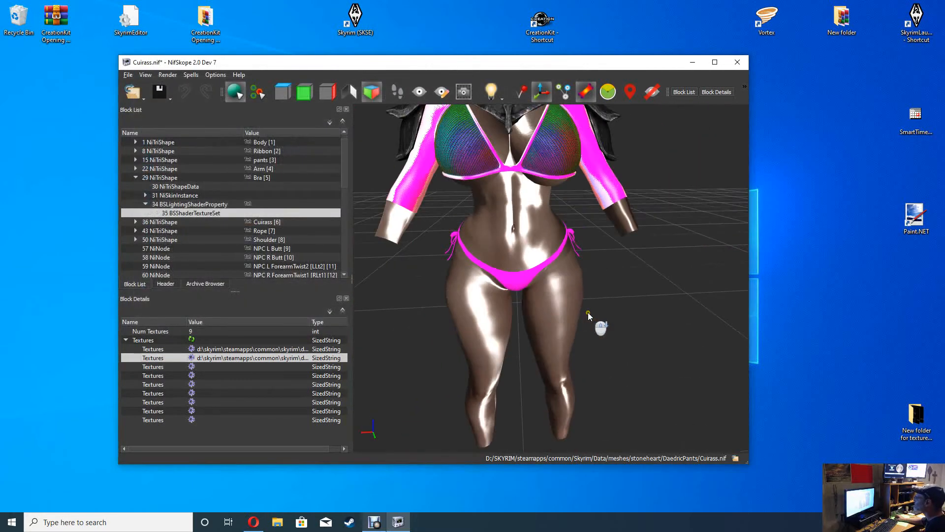
{"action": "scroll", "coordinate": [588, 294], "scroll_direction": "up", "scroll_amount": 3}
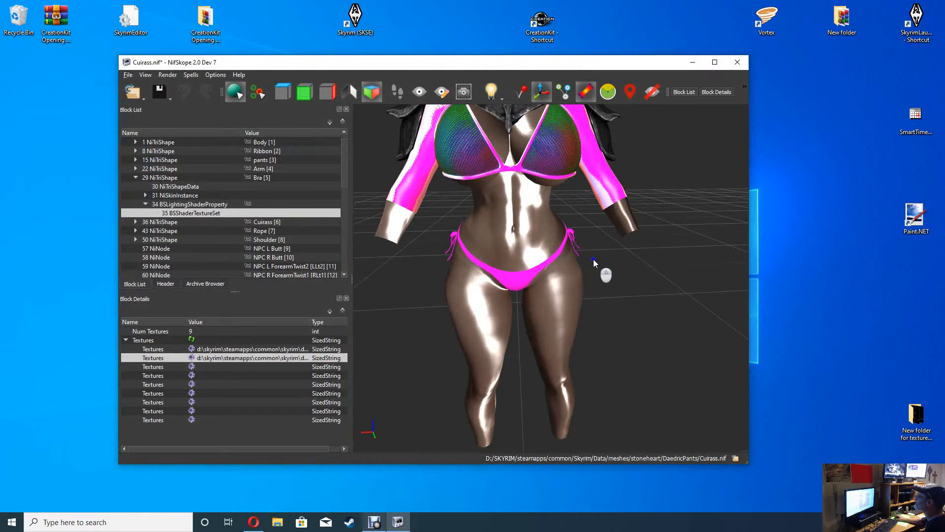
{"action": "middle_click_drag", "start_coordinate": [593, 259], "coordinate": [597, 312]}
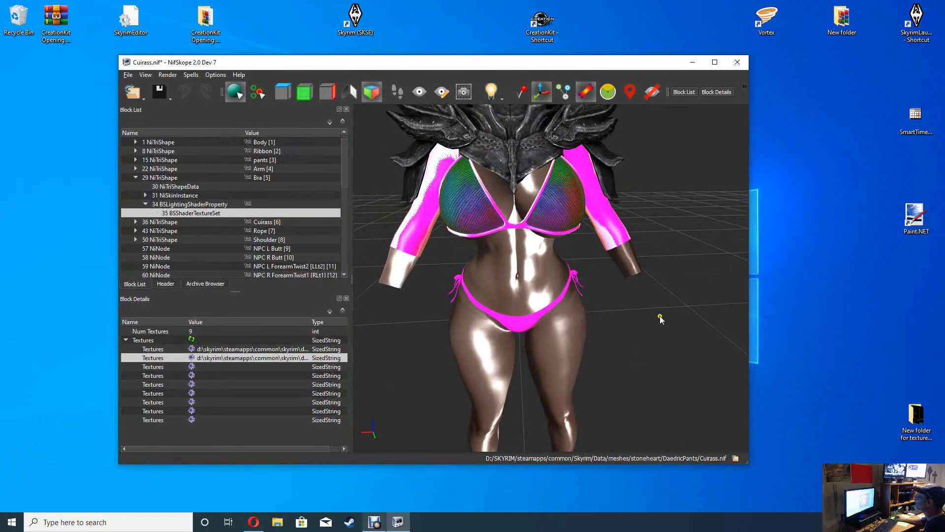
{"action": "left_click_drag", "start_coordinate": [660, 315], "coordinate": [626, 354]}
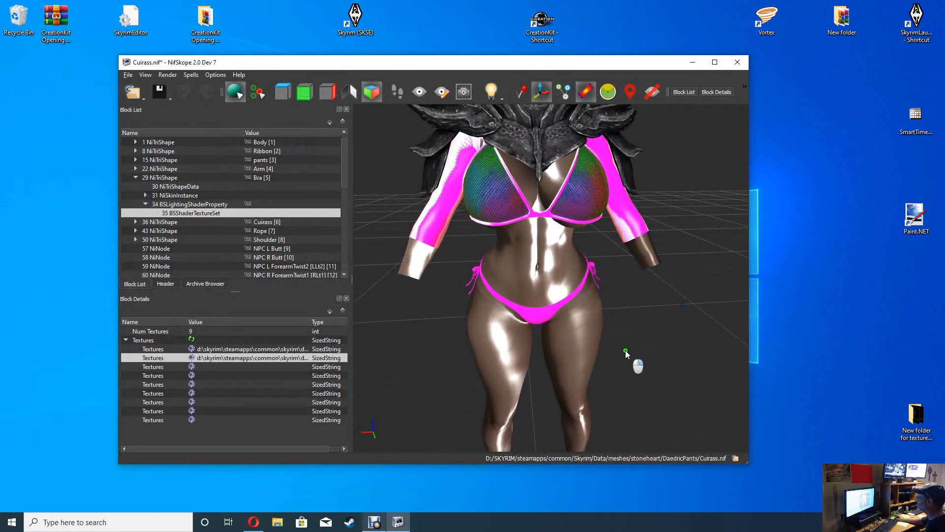
{"action": "mouse_move", "coordinate": [626, 351]}
{"action": "right_mouse_down"}
{"action": "mouse_move", "coordinate": [660, 345]}
{"action": "mouse_move", "coordinate": [632, 351]}
{"action": "right_mouse_up"}
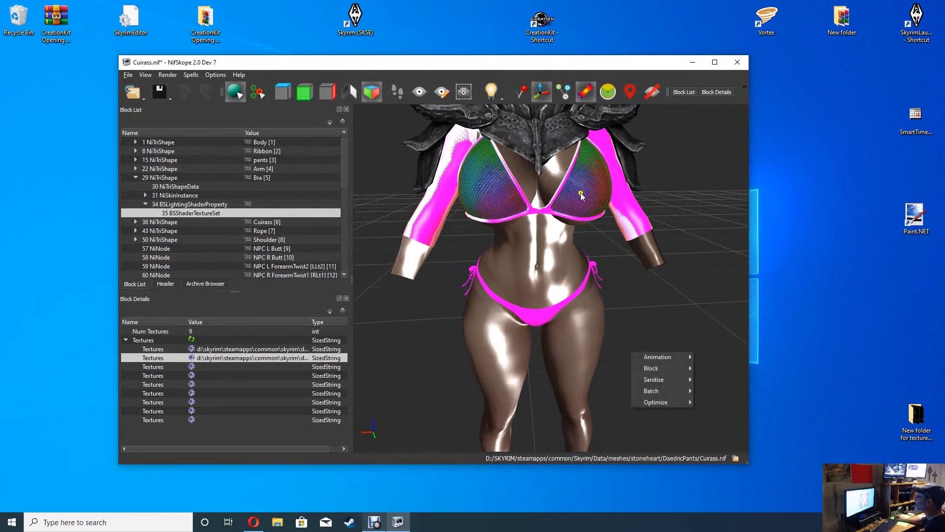
Step: Replace the Bra's first texture with LydiaBody from the Textures/armor/daedric/CBBE folder
{"action": "left_click", "coordinate": [192, 349]}
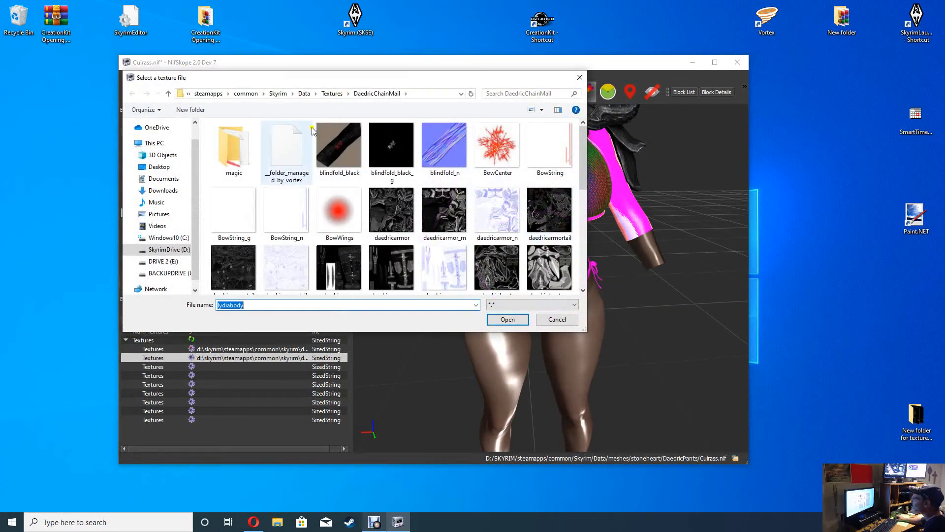
{"action": "scroll", "coordinate": [393, 152], "scroll_direction": "down", "scroll_amount": 5}
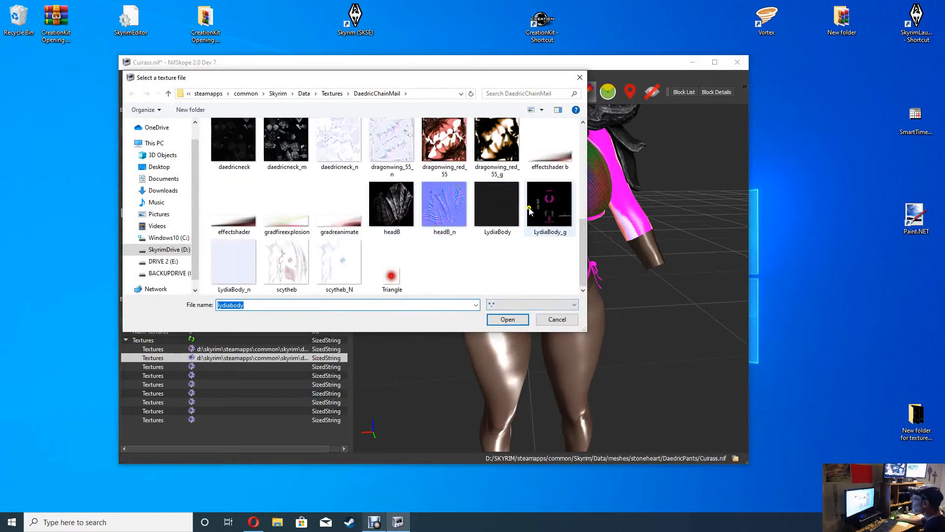
{"action": "left_click", "coordinate": [169, 93]}
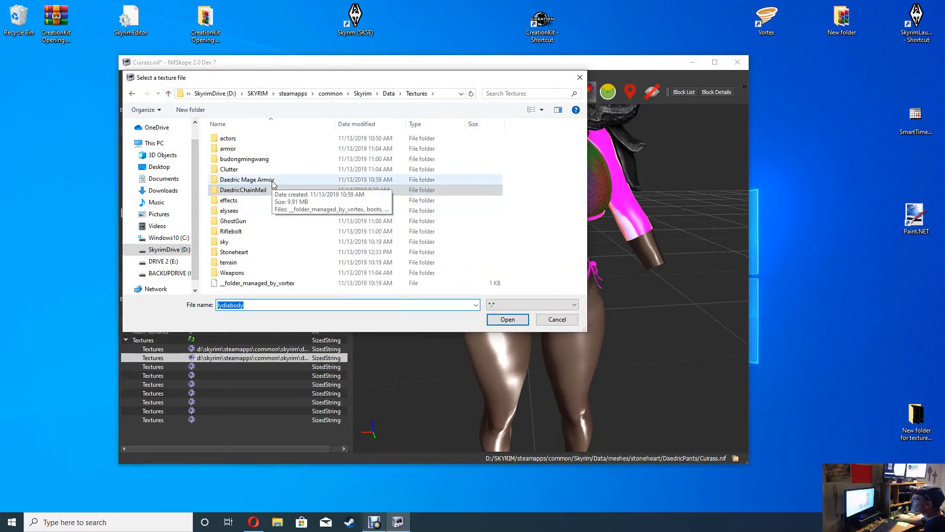
{"action": "double_click", "coordinate": [236, 148]}
{"action": "double_click", "coordinate": [236, 141]}
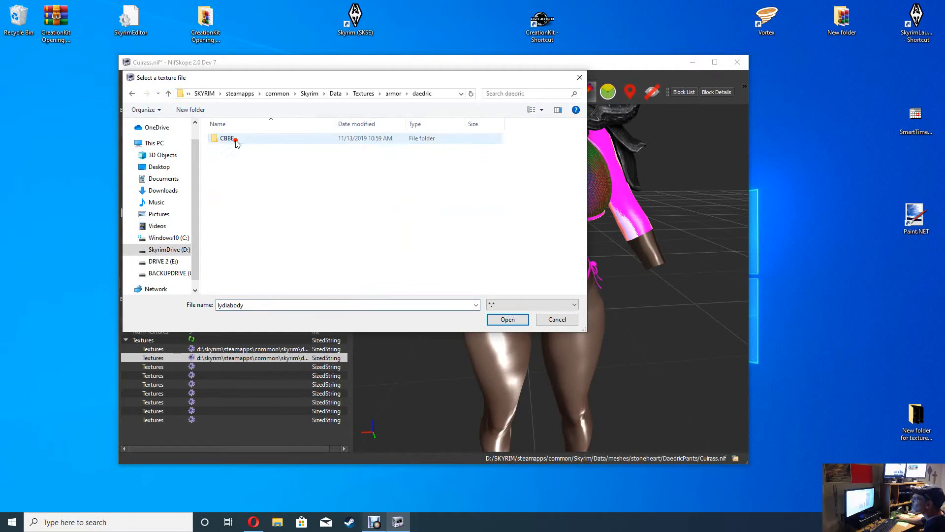
{"action": "double_click", "coordinate": [228, 139]}
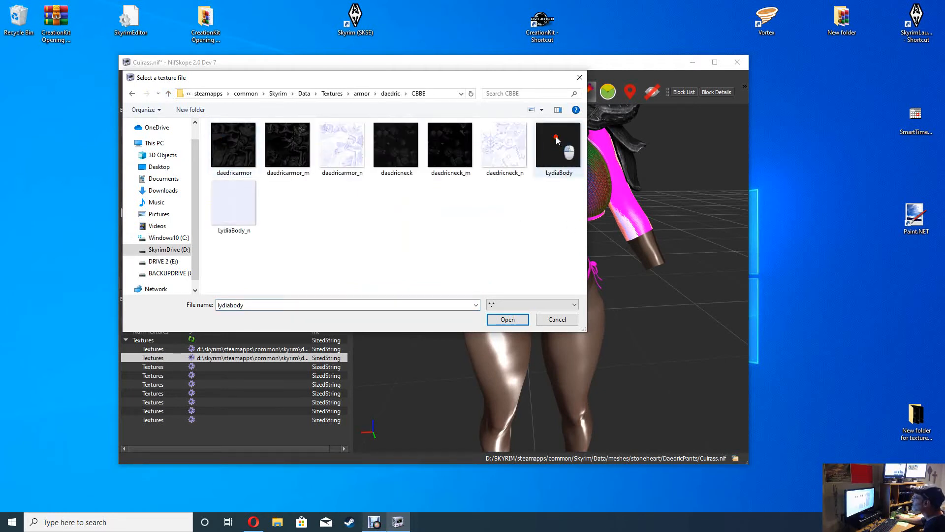
{"action": "left_click", "coordinate": [507, 319]}
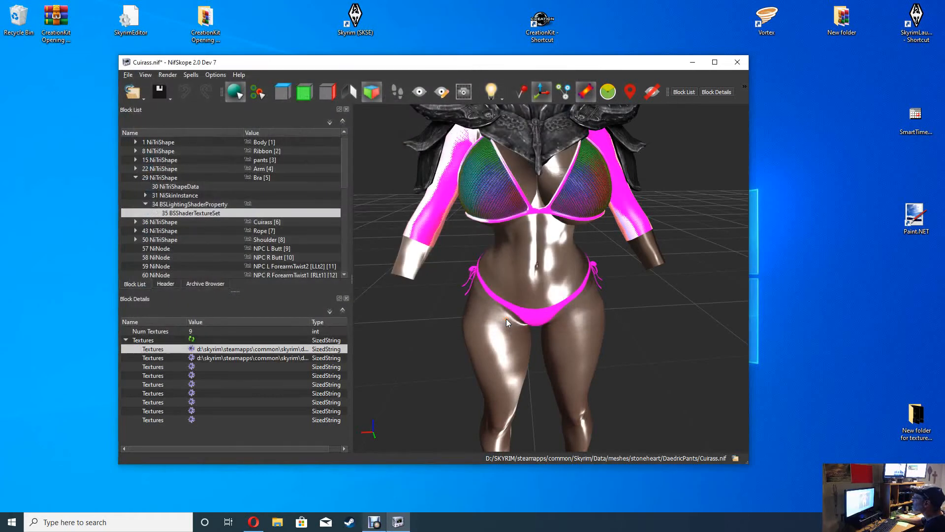
Step: Replace the Bra's second texture with LydiaBody_n from the Textures/armor/daedric/CBBE folder
{"action": "left_click", "coordinate": [192, 359]}
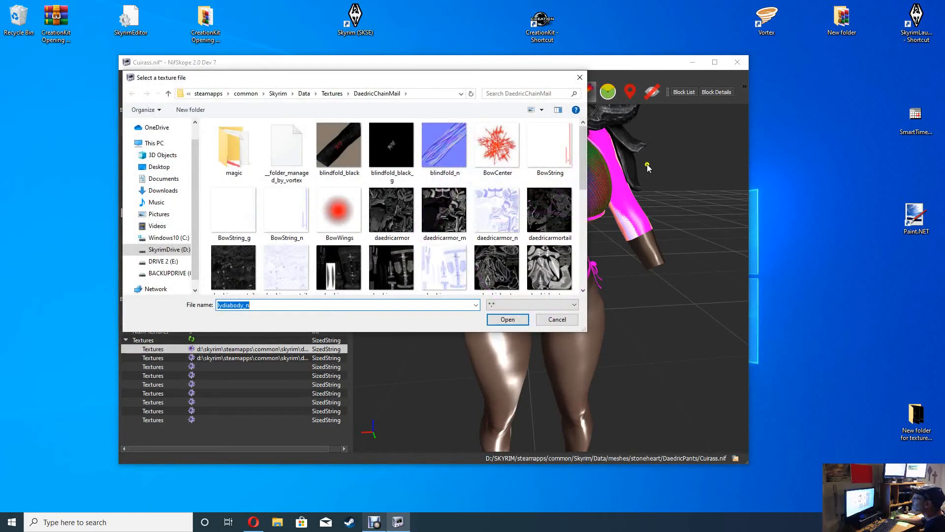
{"action": "left_click", "coordinate": [169, 94]}
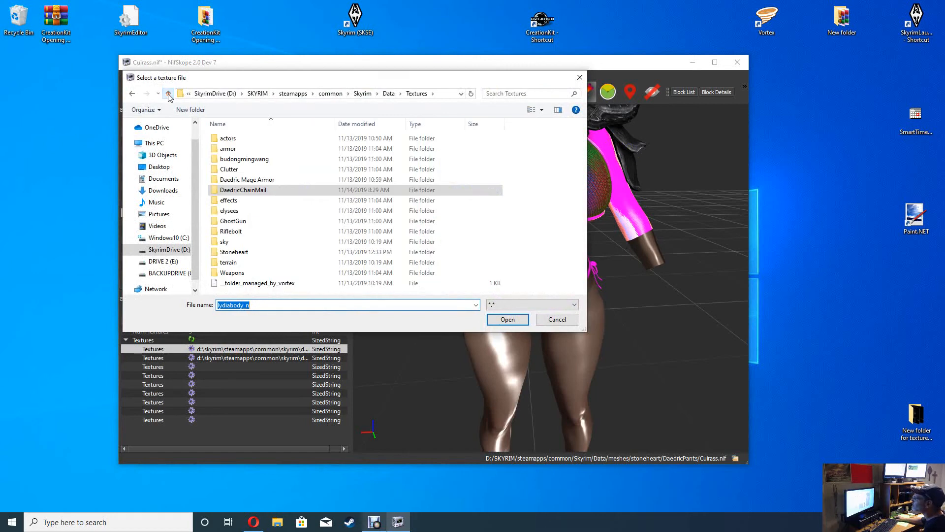
{"action": "left_click", "coordinate": [229, 149]}
{"action": "double_click", "coordinate": [229, 149]}
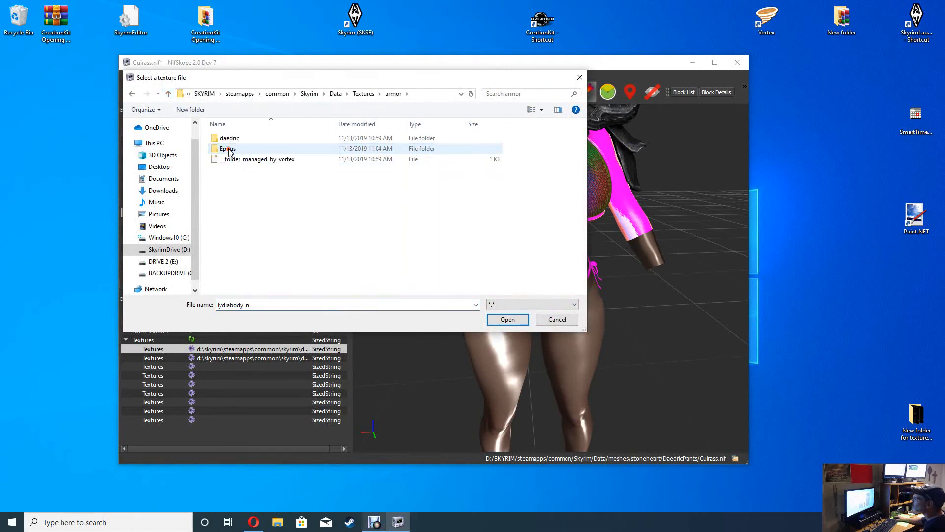
{"action": "double_click", "coordinate": [232, 139]}
{"action": "left_click", "coordinate": [231, 140]}
{"action": "double_click", "coordinate": [232, 138]}
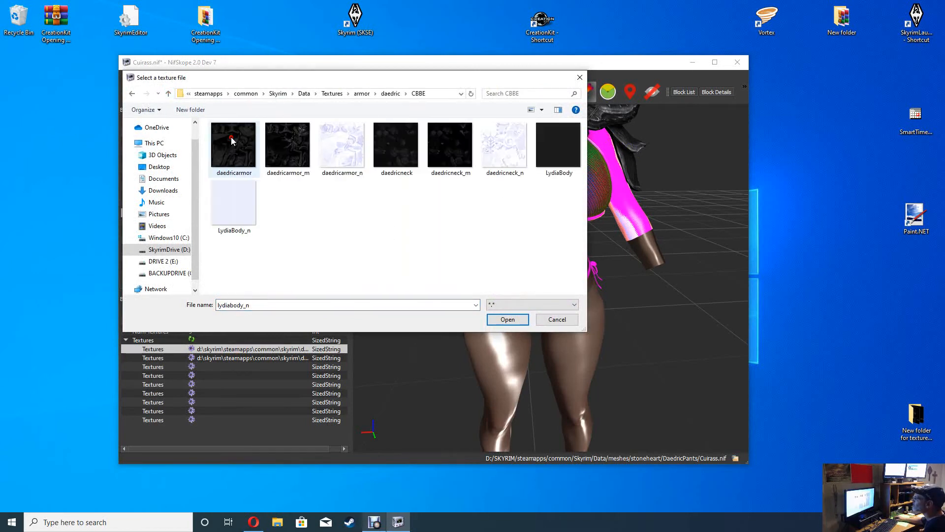
{"action": "left_click", "coordinate": [257, 207]}
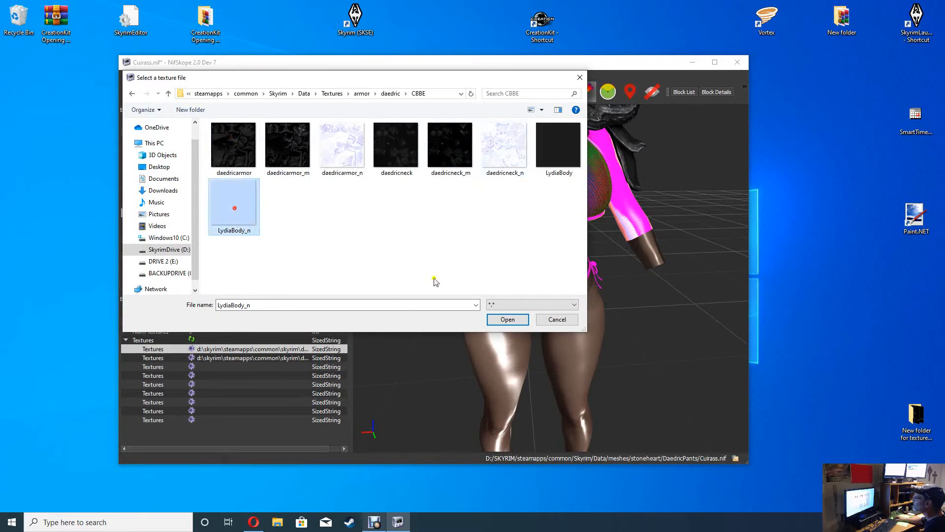
{"action": "left_click", "coordinate": [509, 320]}
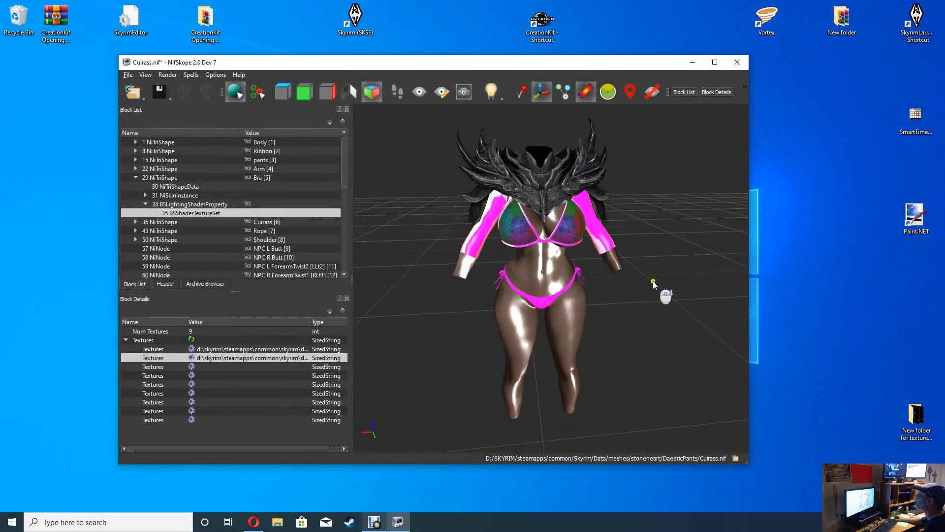
{"action": "scroll", "coordinate": [642, 309], "scroll_direction": "up", "scroll_amount": 2}
{"action": "scroll", "coordinate": [642, 309], "scroll_direction": "down", "scroll_amount": 2}
{"action": "mouse_move", "coordinate": [639, 318]}
{"action": "right_mouse_down"}
{"action": "mouse_move", "coordinate": [618, 324]}
{"action": "mouse_move", "coordinate": [624, 319]}
{"action": "right_mouse_up"}
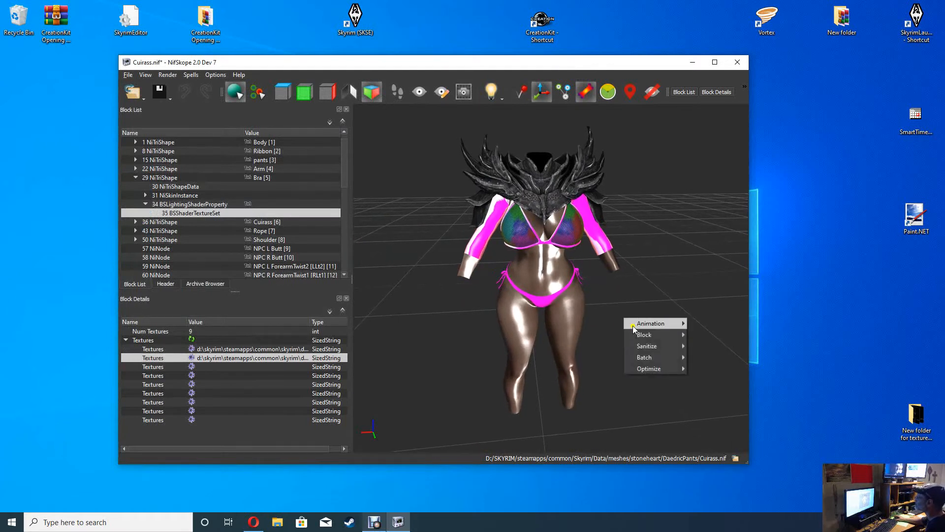
{"action": "left_click", "coordinate": [597, 299]}
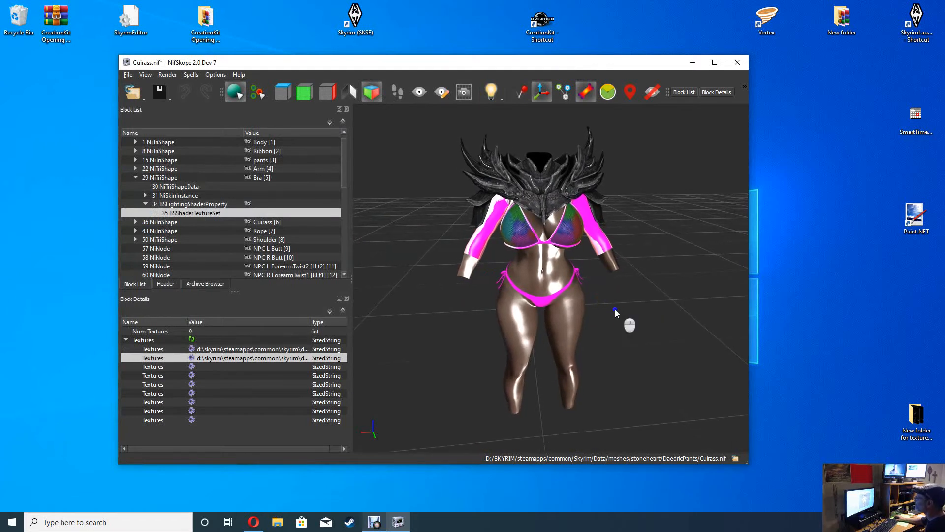
{"action": "left_click_drag", "start_coordinate": [615, 309], "coordinate": [618, 289]}
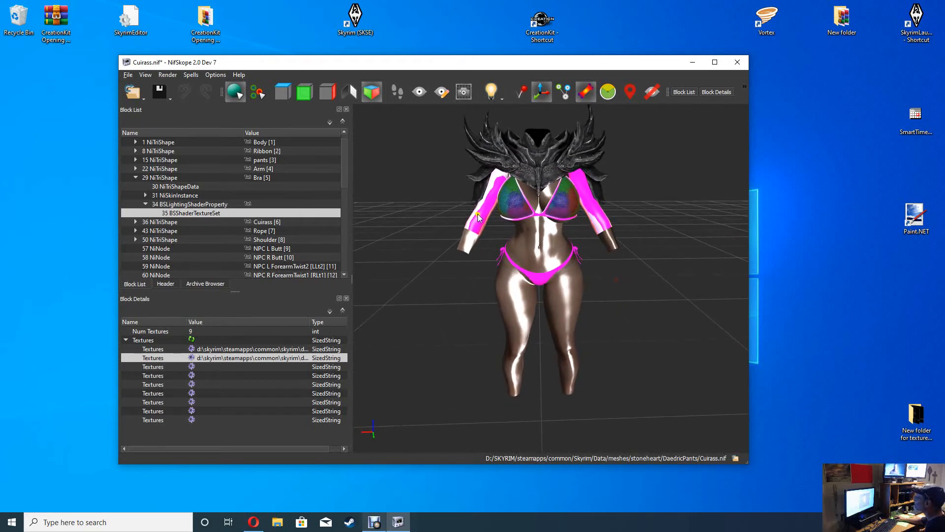
Step: Replace the Bra's first texture with clothes from the Textures/Stoneheart folder
{"action": "left_click", "coordinate": [195, 358]}
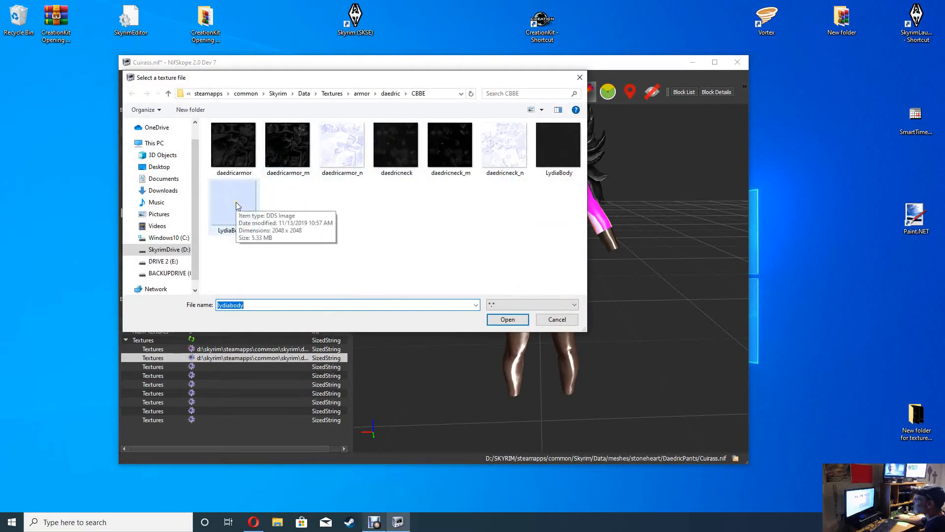
{"action": "left_click", "coordinate": [169, 94]}
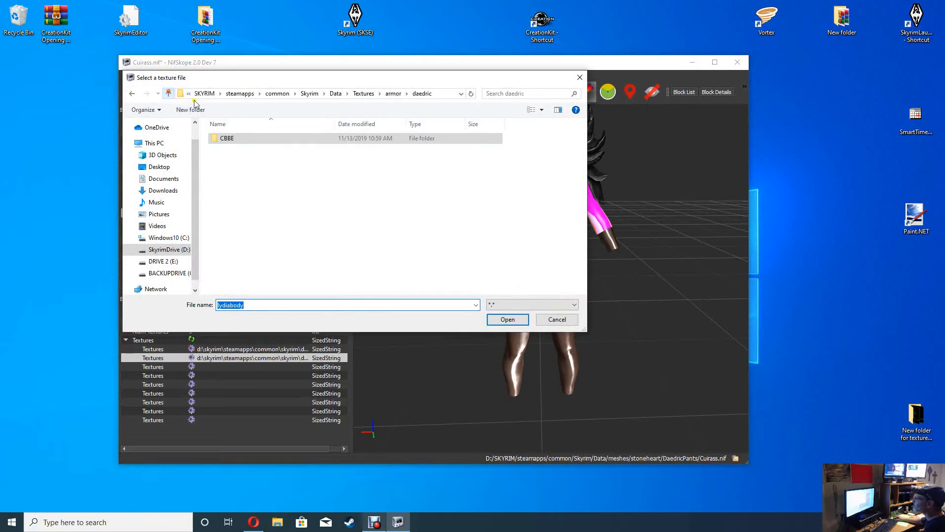
{"action": "left_click", "coordinate": [169, 94]}
{"action": "left_click", "coordinate": [169, 93]}
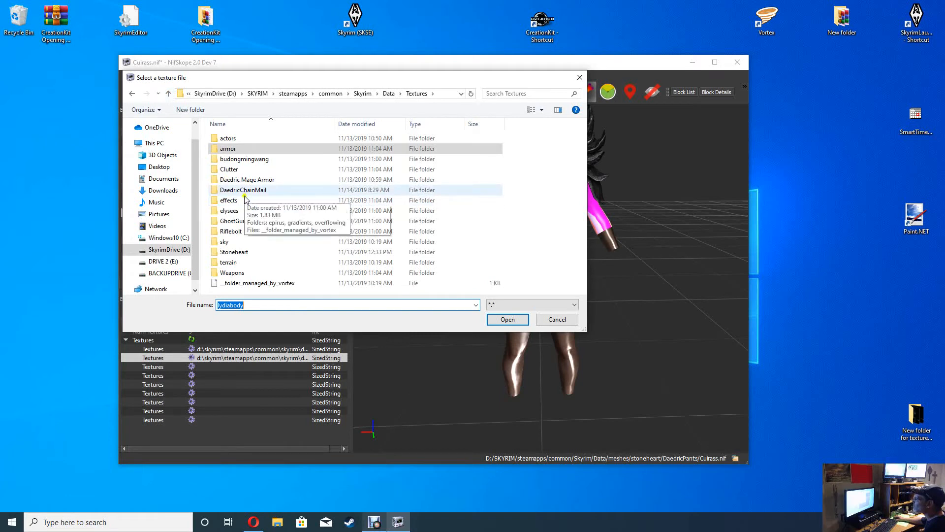
{"action": "double_click", "coordinate": [244, 252]}
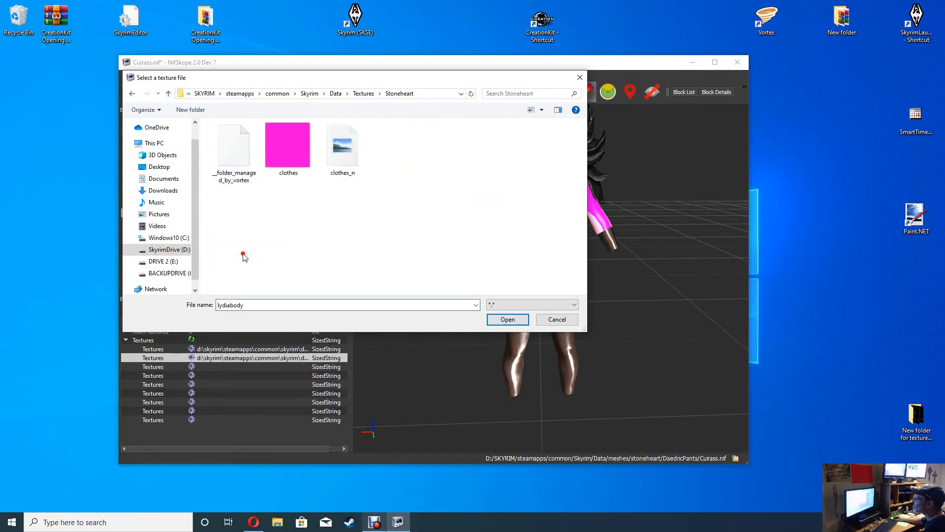
{"action": "left_click", "coordinate": [297, 149]}
{"action": "left_click", "coordinate": [508, 320]}
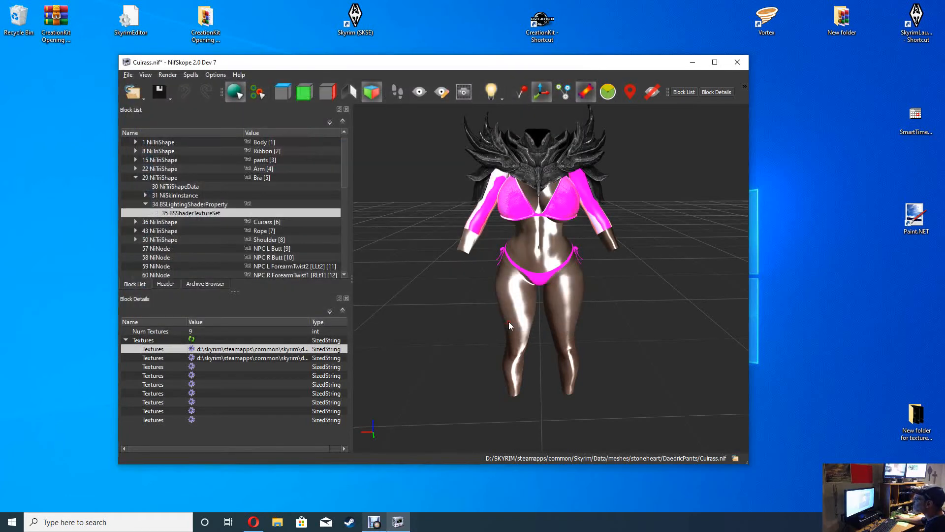
Step: Replace the Bra's second texture with clothes_n from the Textures/Stoneheart folder and inspect the bra on the model
{"action": "left_click", "coordinate": [209, 359]}
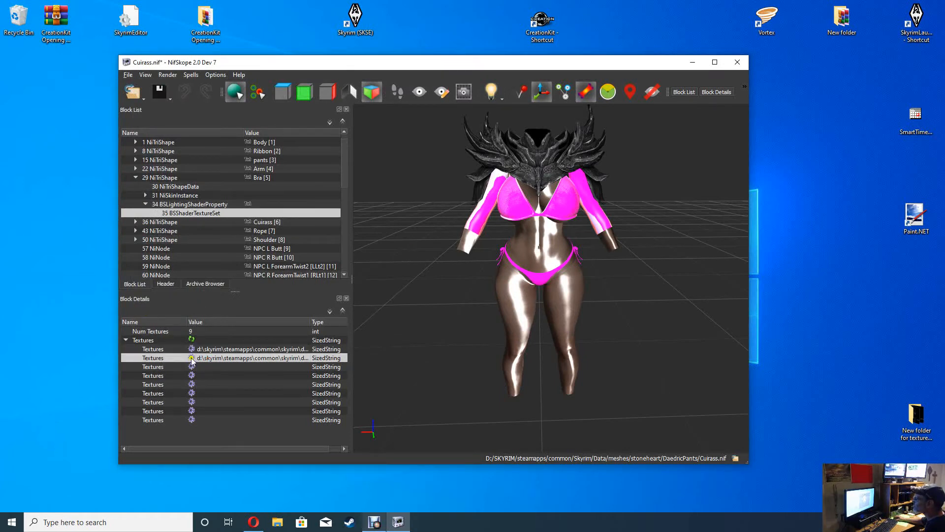
{"action": "left_click", "coordinate": [191, 358]}
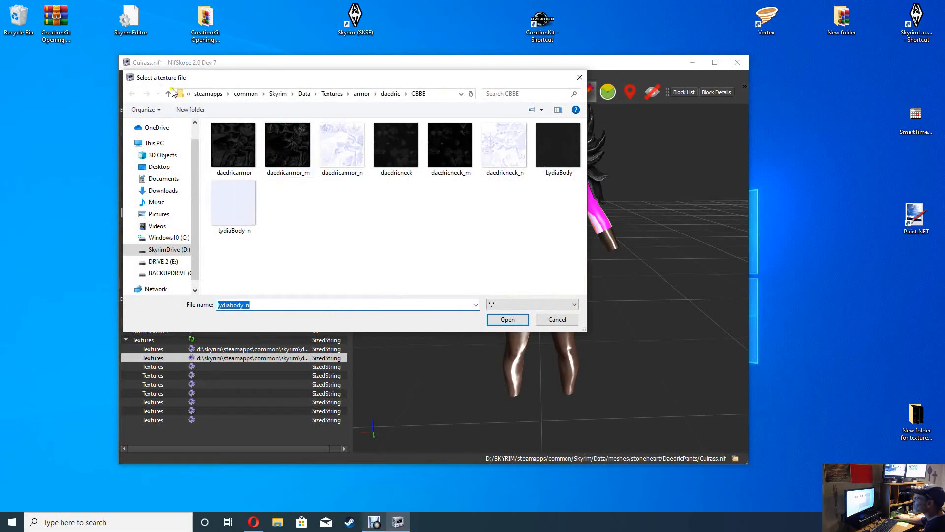
{"action": "left_click", "coordinate": [167, 93]}
{"action": "left_click", "coordinate": [168, 93]}
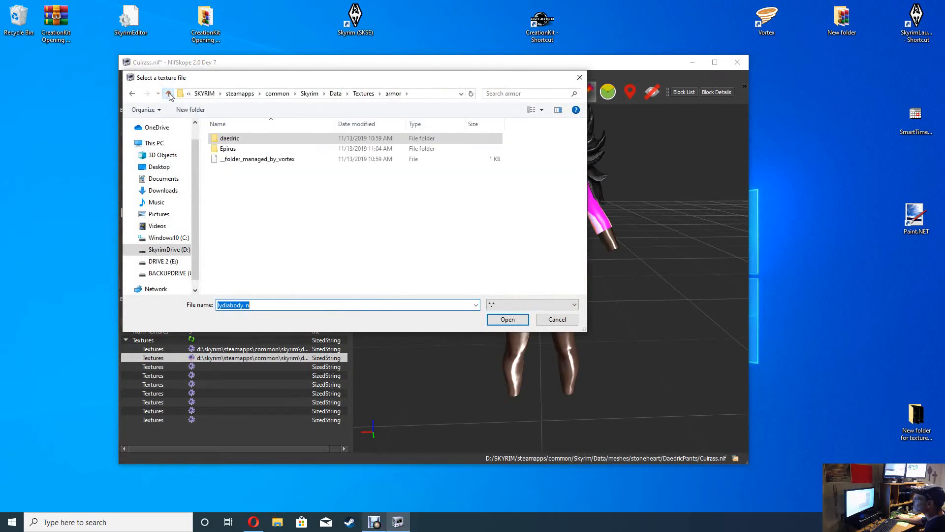
{"action": "left_click", "coordinate": [168, 94]}
{"action": "double_click", "coordinate": [234, 251]}
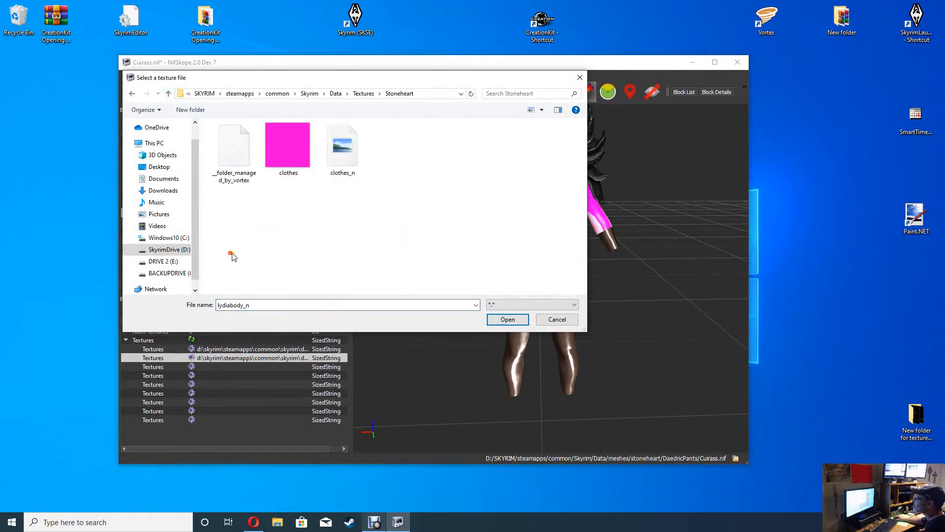
{"action": "left_click", "coordinate": [346, 148]}
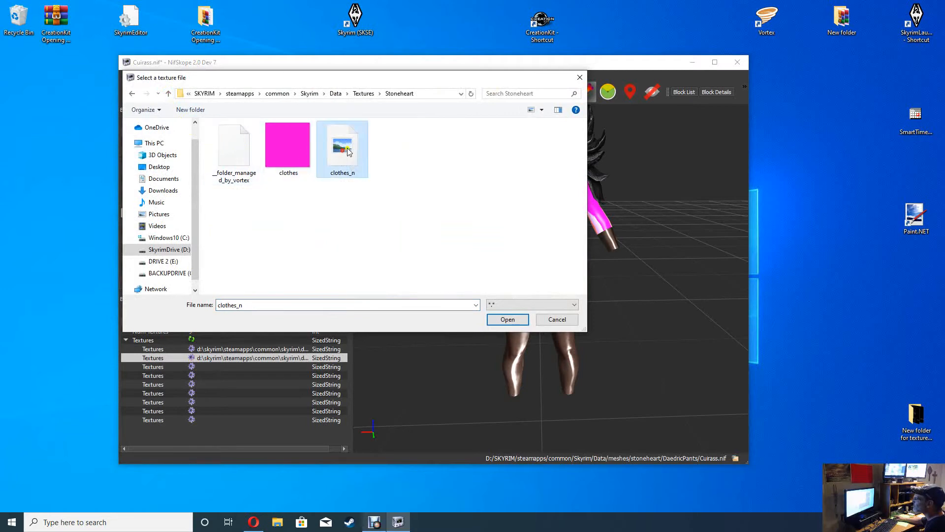
{"action": "left_click", "coordinate": [508, 320]}
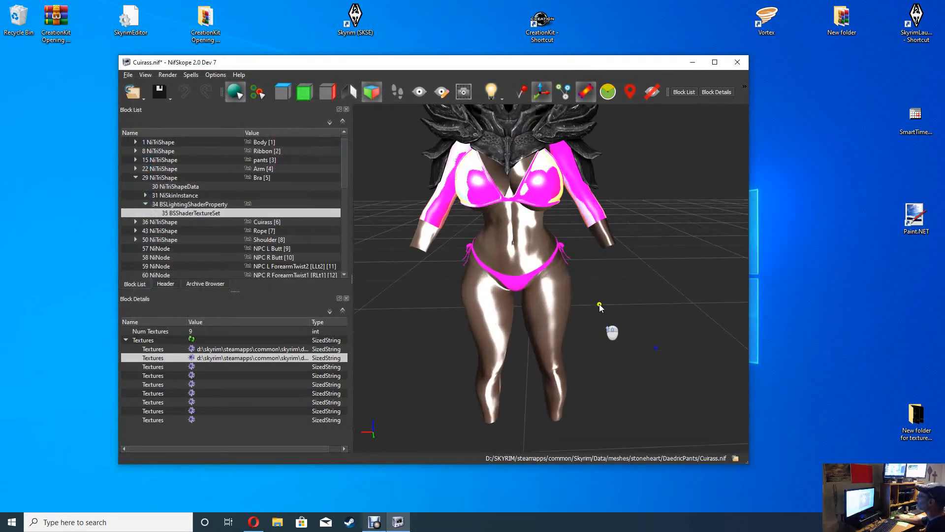
{"action": "scroll", "coordinate": [623, 317], "scroll_direction": "down", "scroll_amount": 5}
{"action": "scroll", "coordinate": [602, 327], "scroll_direction": "up", "scroll_amount": 5}
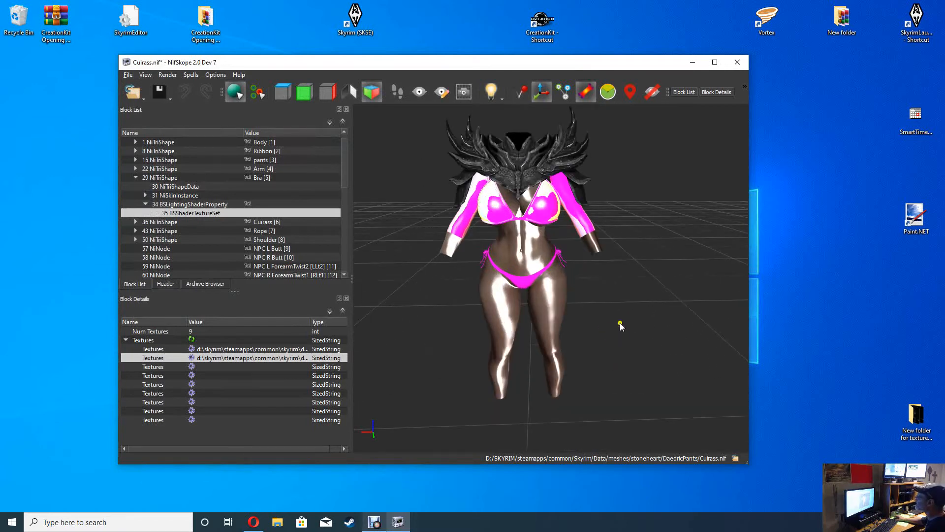
{"action": "right_click", "coordinate": [601, 328]}
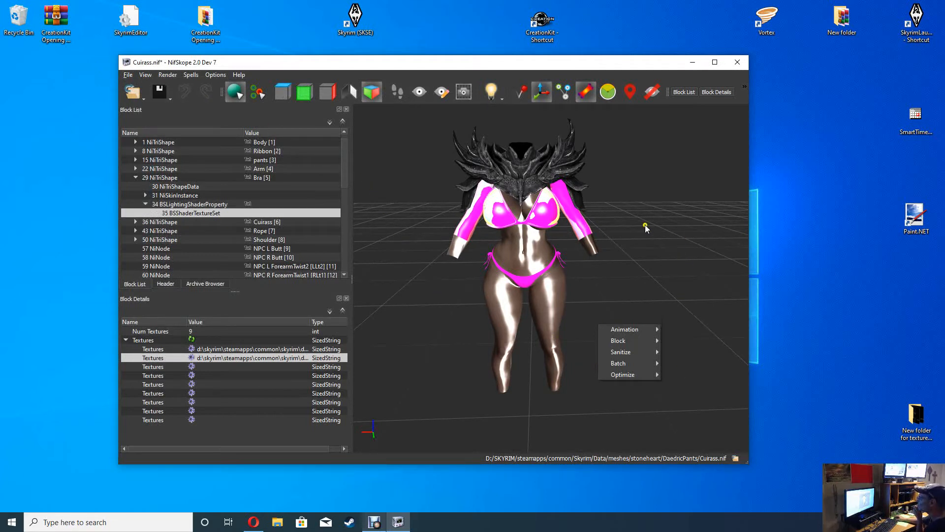
{"action": "left_click", "coordinate": [555, 60]}
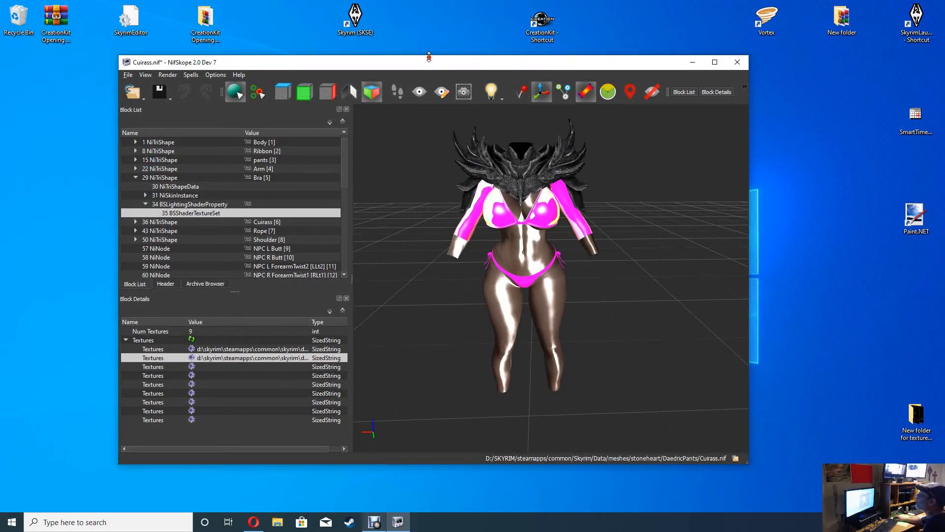
Step: Launch Paint.NET from the desktop and arrange its window beside the NifSkope window
{"action": "left_click_drag", "start_coordinate": [465, 66], "coordinate": [377, 70]}
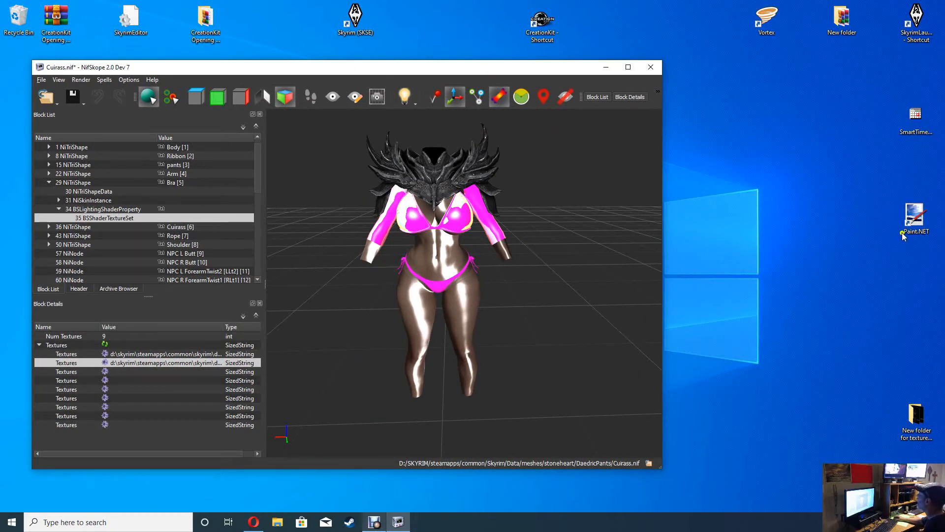
{"action": "double_click", "coordinate": [916, 218]}
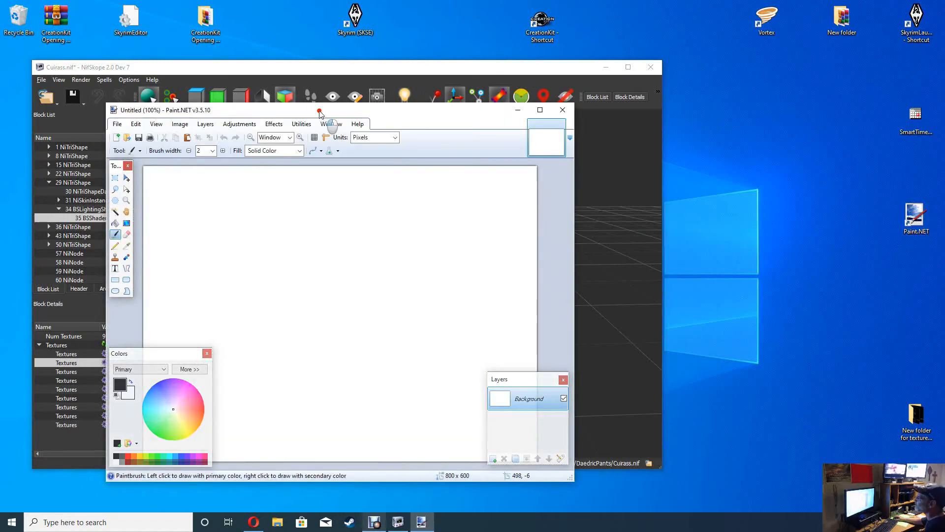
{"action": "mouse_move", "coordinate": [321, 114]}
{"action": "left_mouse_down"}
{"action": "mouse_move", "coordinate": [615, 51]}
{"action": "mouse_move", "coordinate": [672, 63]}
{"action": "mouse_move", "coordinate": [650, 66]}
{"action": "mouse_move", "coordinate": [630, 40]}
{"action": "left_mouse_up"}
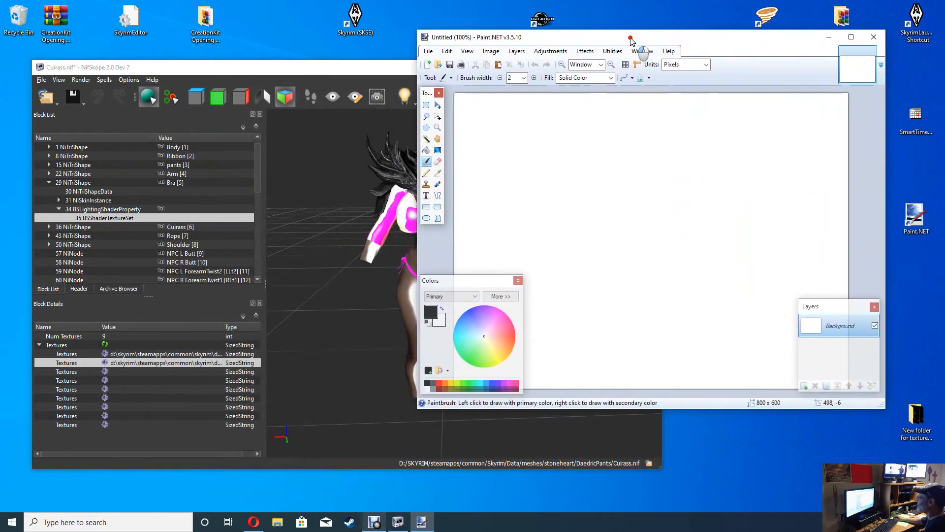
Step: Start opening an image and browse to the SKYRIM/steamapps/common/Skyrim/Data folder on SkyrimDrive (D:)
{"action": "left_click", "coordinate": [426, 52]}
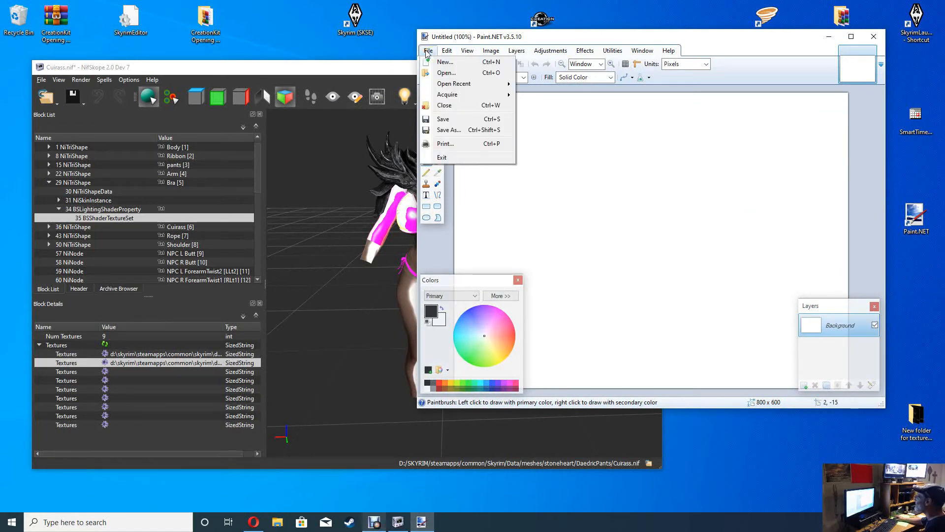
{"action": "left_click", "coordinate": [446, 72]}
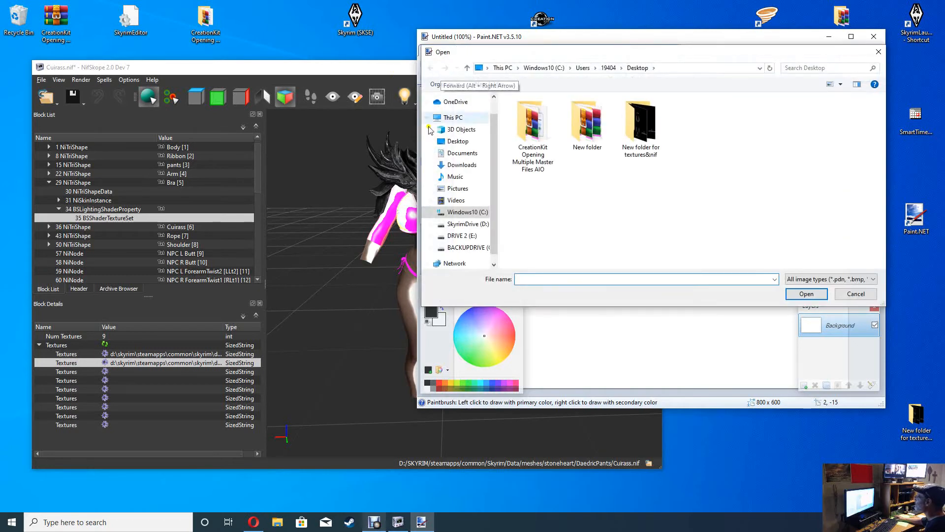
{"action": "left_click", "coordinate": [465, 224]}
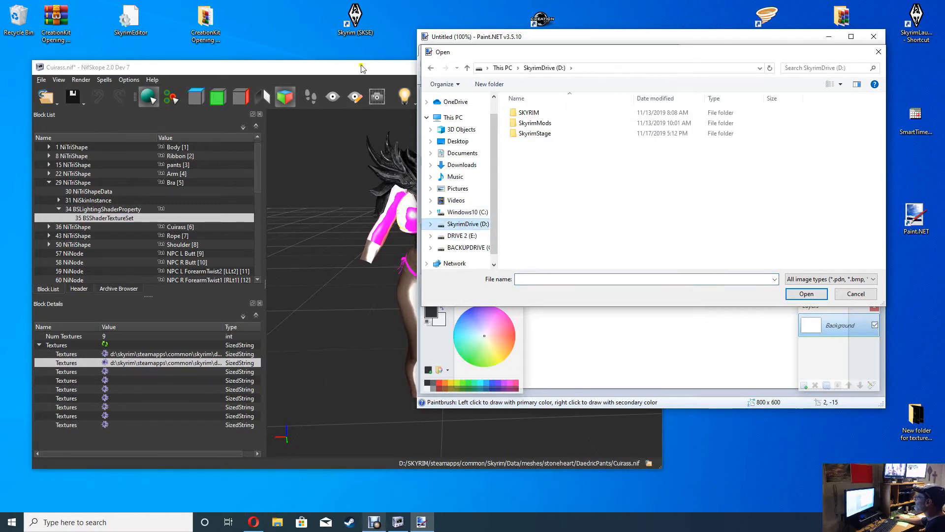
{"action": "left_click", "coordinate": [467, 67]}
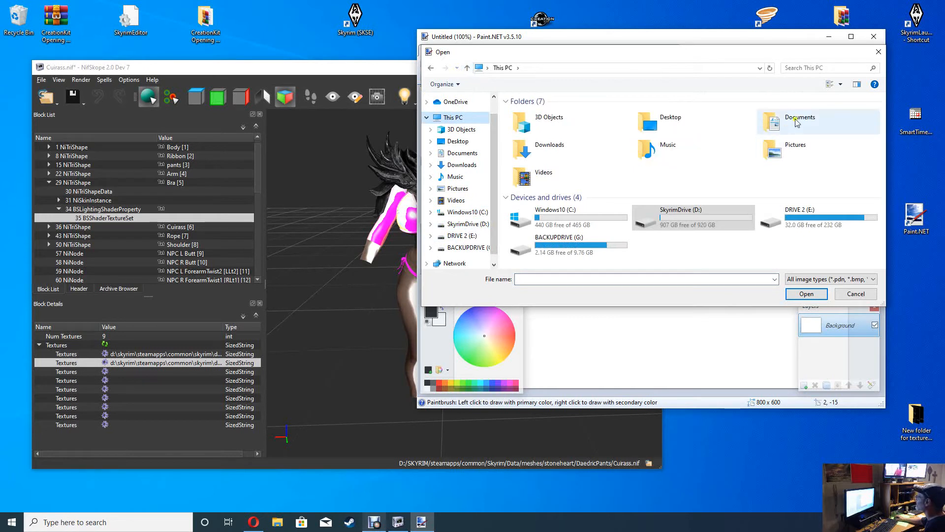
{"action": "double_click", "coordinate": [671, 217]}
{"action": "double_click", "coordinate": [540, 114]}
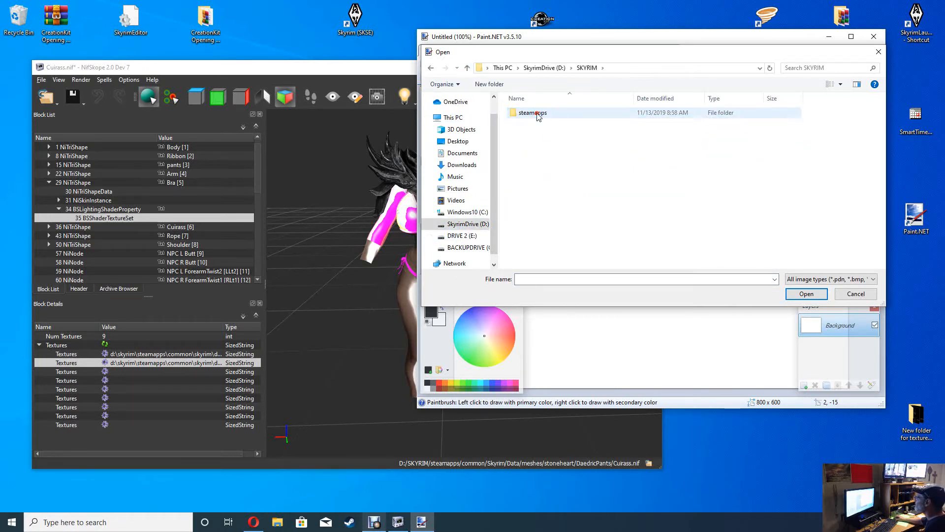
{"action": "double_click", "coordinate": [535, 113]}
{"action": "double_click", "coordinate": [531, 112]}
{"action": "double_click", "coordinate": [537, 114]}
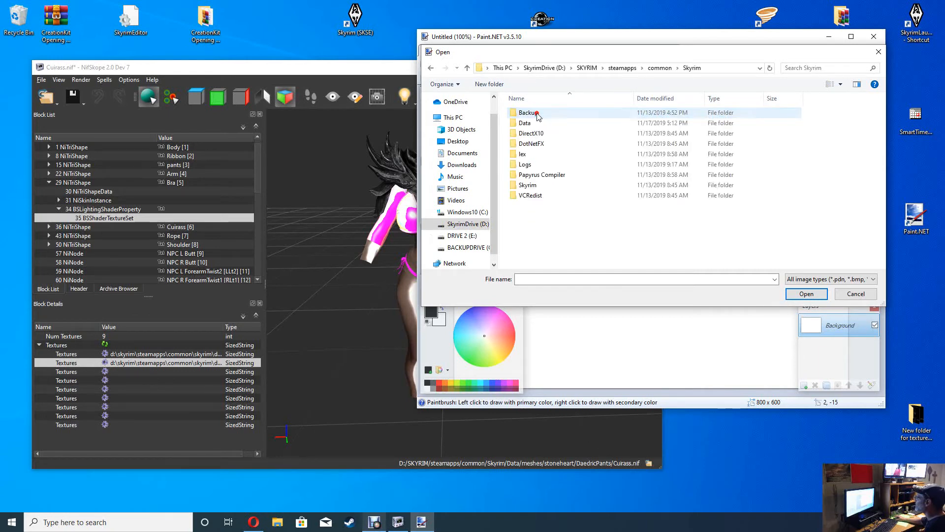
{"action": "double_click", "coordinate": [525, 123]}
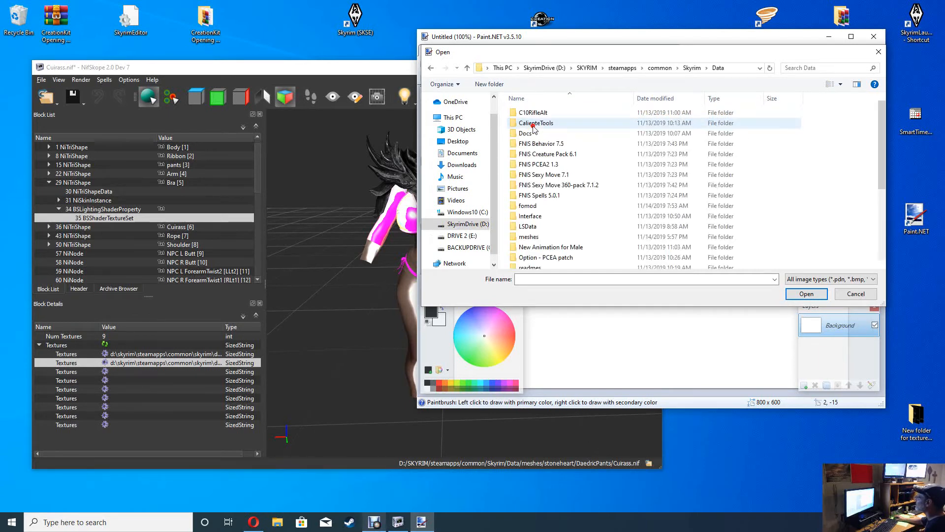
Step: Open the clothes image from the Textures/Stoneheart folder
{"action": "scroll", "coordinate": [537, 217], "scroll_direction": "down", "scroll_amount": 4}
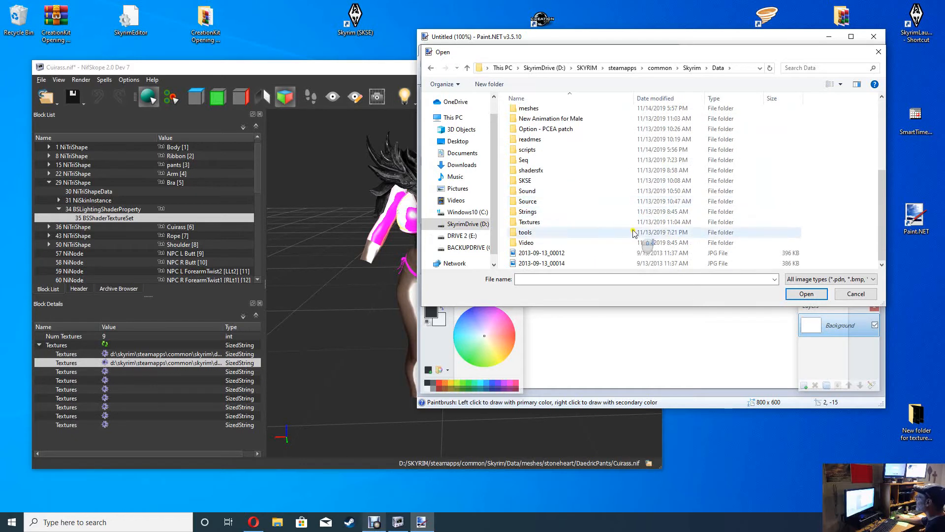
{"action": "left_click", "coordinate": [544, 225]}
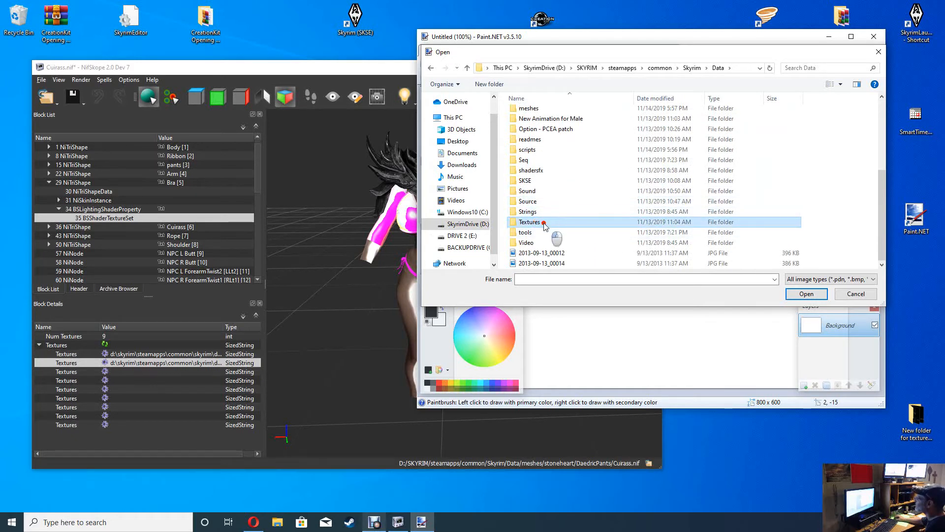
{"action": "double_click", "coordinate": [544, 225]}
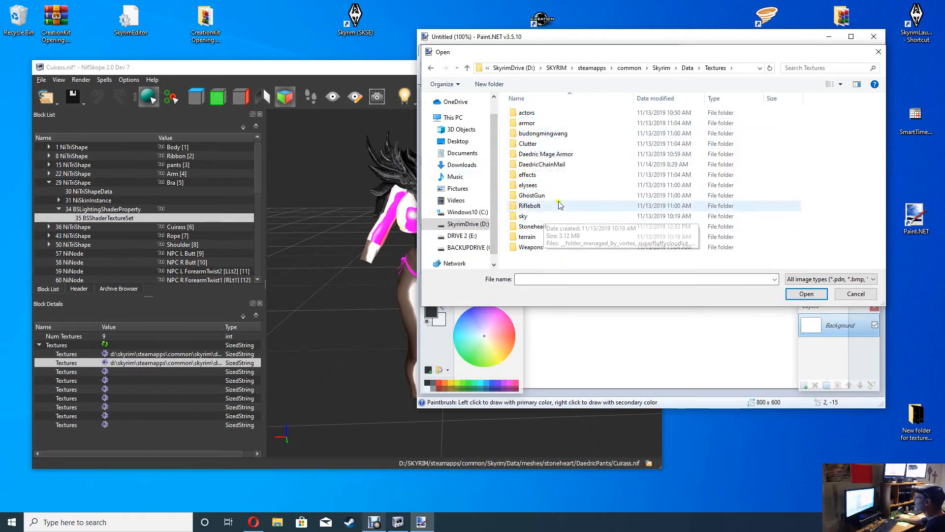
{"action": "double_click", "coordinate": [542, 226]}
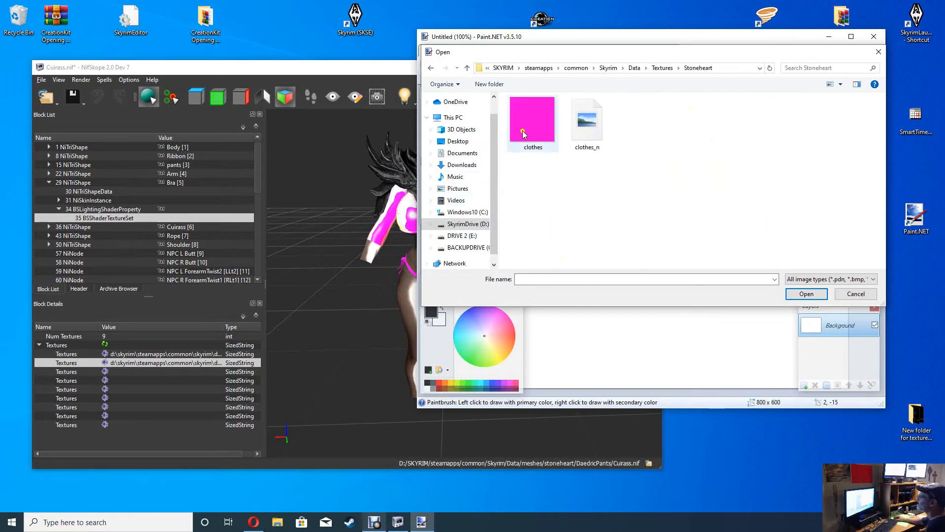
{"action": "left_click", "coordinate": [533, 122]}
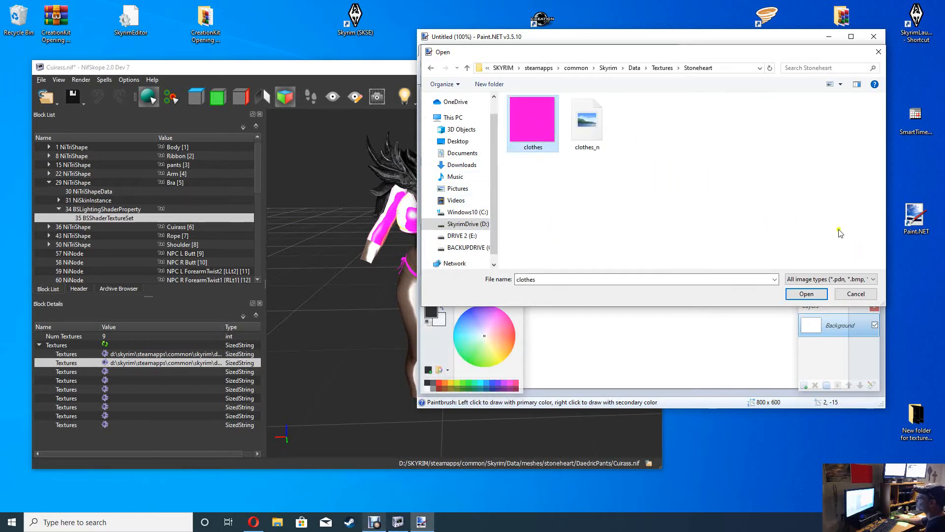
{"action": "left_click", "coordinate": [807, 294]}
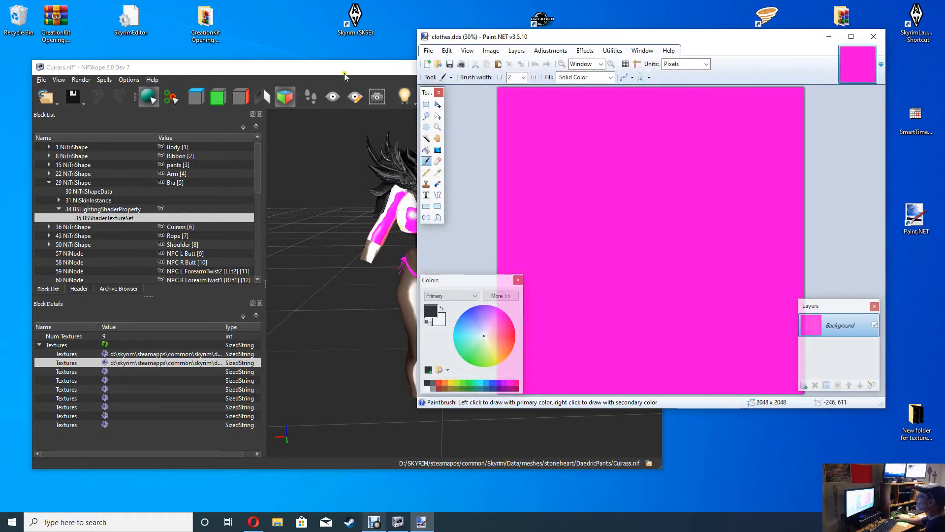
Step: Fill the entire pink clothes texture with white using the Paint Bucket
{"action": "left_click_drag", "start_coordinate": [344, 73], "coordinate": [305, 81]}
{"action": "left_click", "coordinate": [715, 37]}
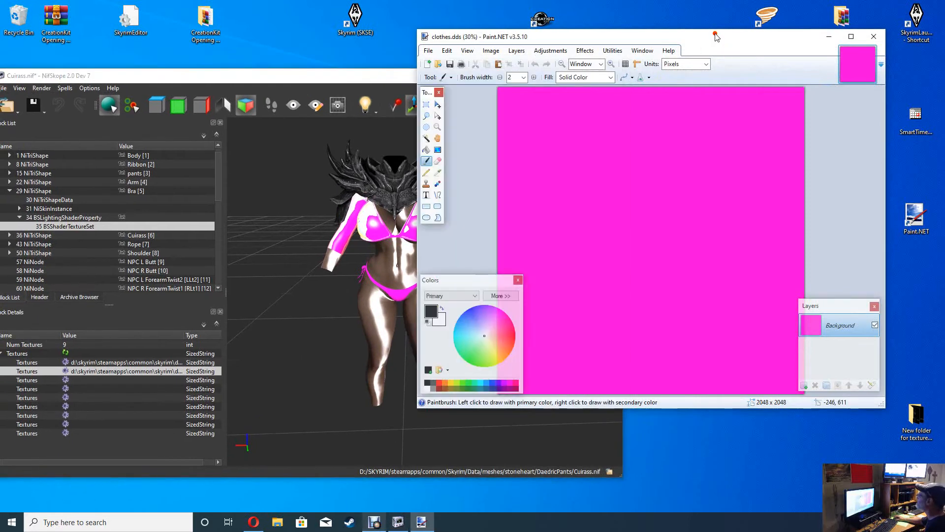
{"action": "left_click", "coordinate": [427, 149]}
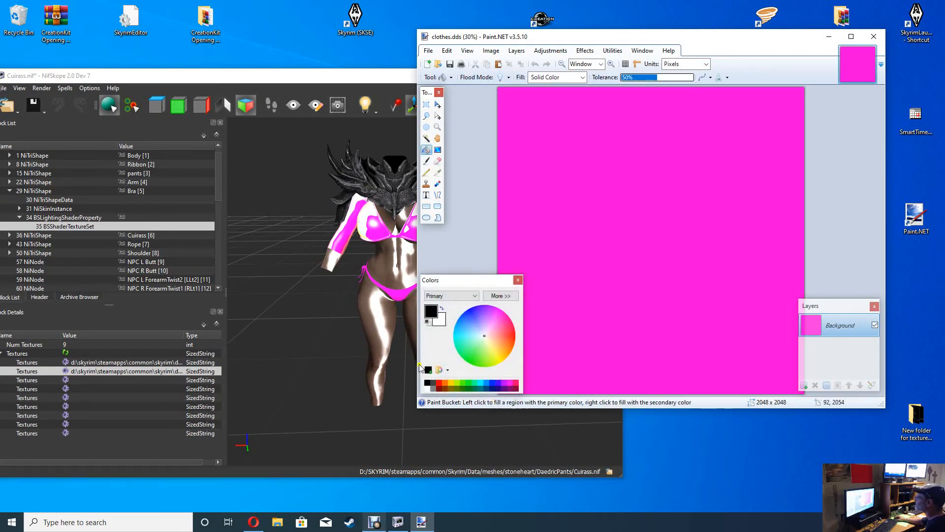
{"action": "left_click", "coordinate": [427, 388]}
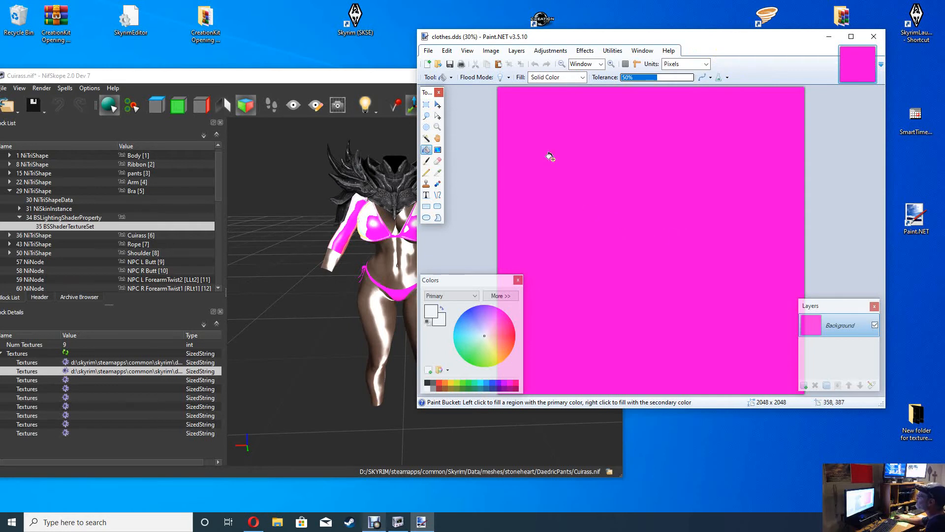
{"action": "left_click", "coordinate": [611, 64]}
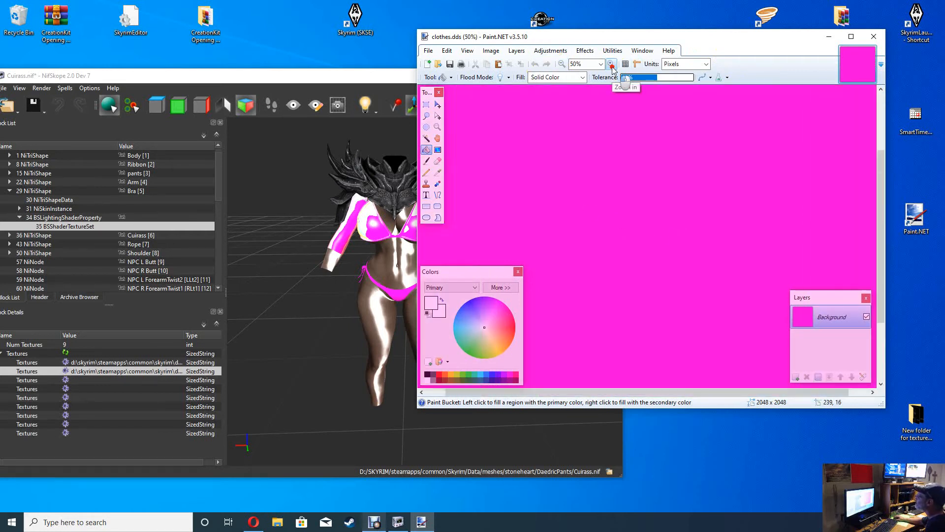
{"action": "left_click", "coordinate": [611, 64]}
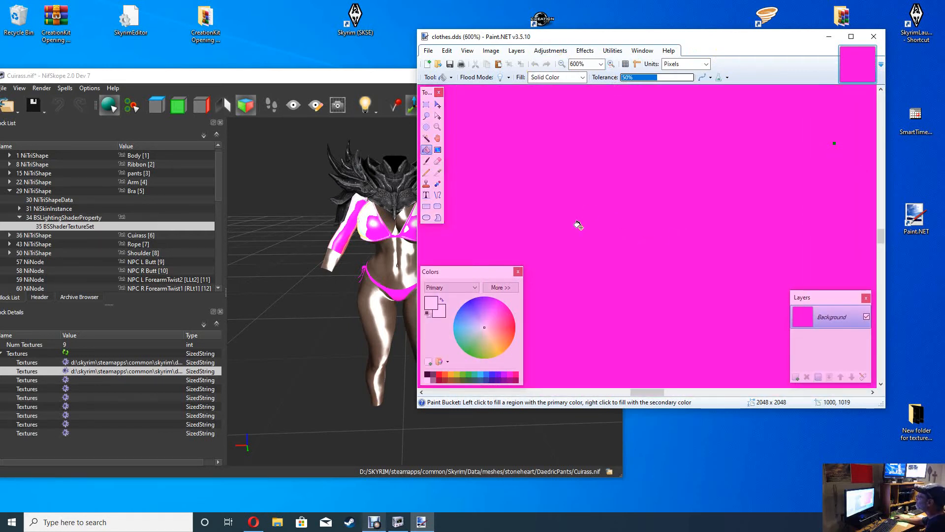
{"action": "left_click", "coordinate": [642, 221]}
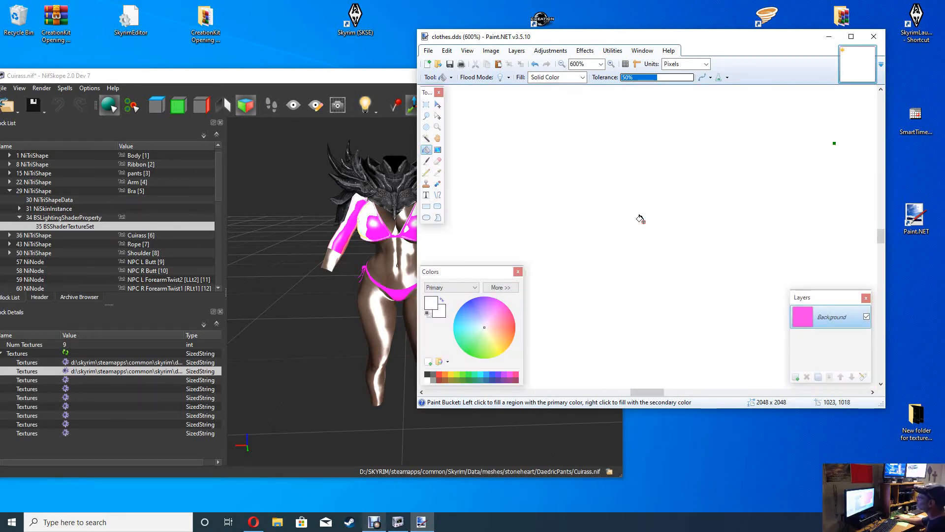
Step: Save clothes.dds in the DXT1 (Opaque/1-bit Alpha) format with Cluster fit compression and the Perceptual error metric
{"action": "left_click", "coordinate": [562, 65]}
{"action": "left_click", "coordinate": [562, 65]}
{"action": "left_click", "coordinate": [562, 66]}
{"action": "left_click", "coordinate": [562, 66]}
{"action": "left_click", "coordinate": [561, 65]}
{"action": "left_click", "coordinate": [561, 66]}
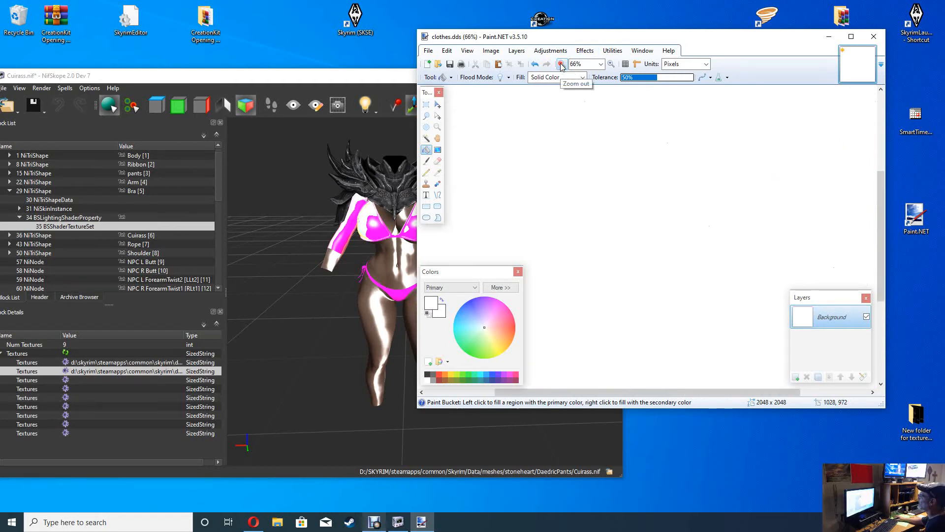
{"action": "left_click", "coordinate": [562, 66]}
{"action": "left_click", "coordinate": [562, 66]}
{"action": "left_click", "coordinate": [562, 66]}
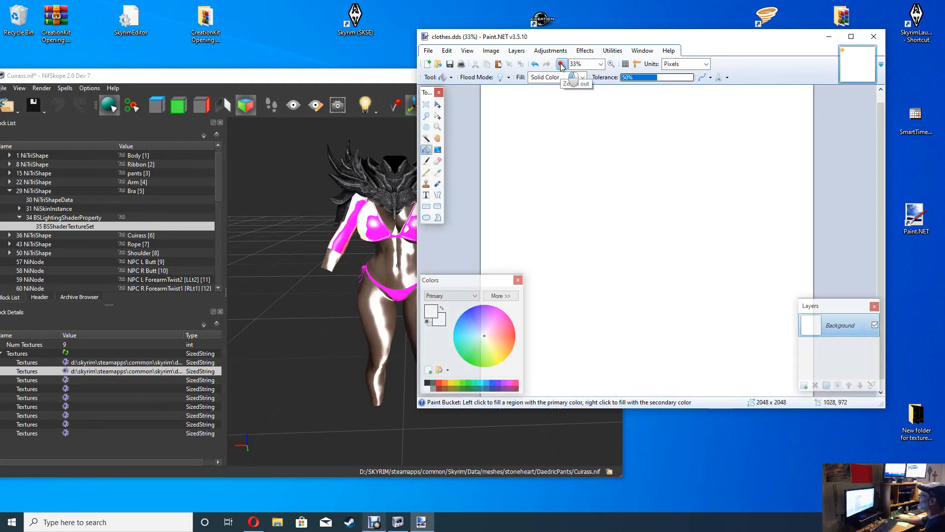
{"action": "left_click", "coordinate": [562, 66]}
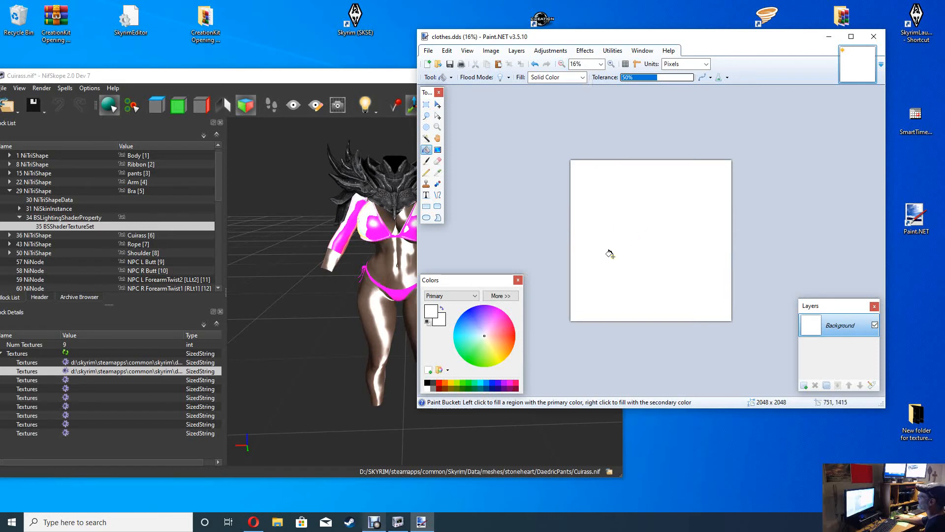
{"action": "left_click", "coordinate": [428, 51]}
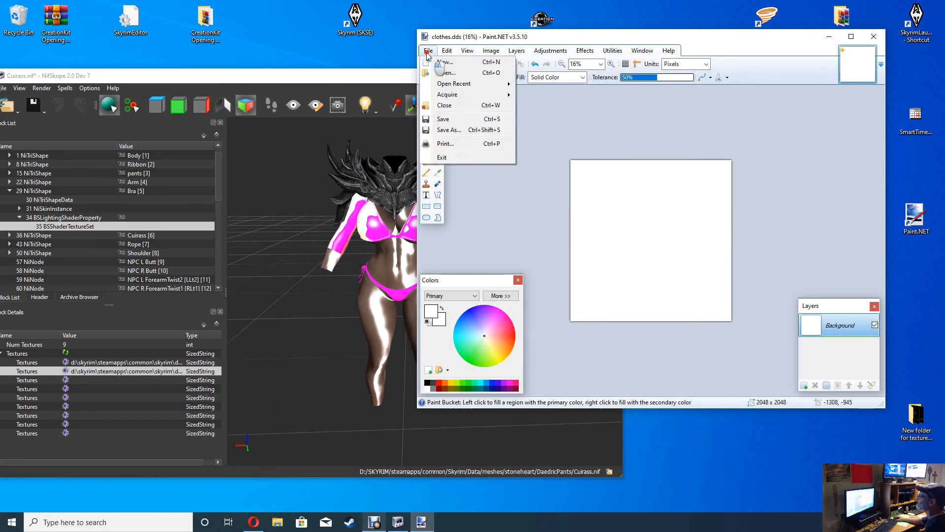
{"action": "left_click", "coordinate": [438, 123]}
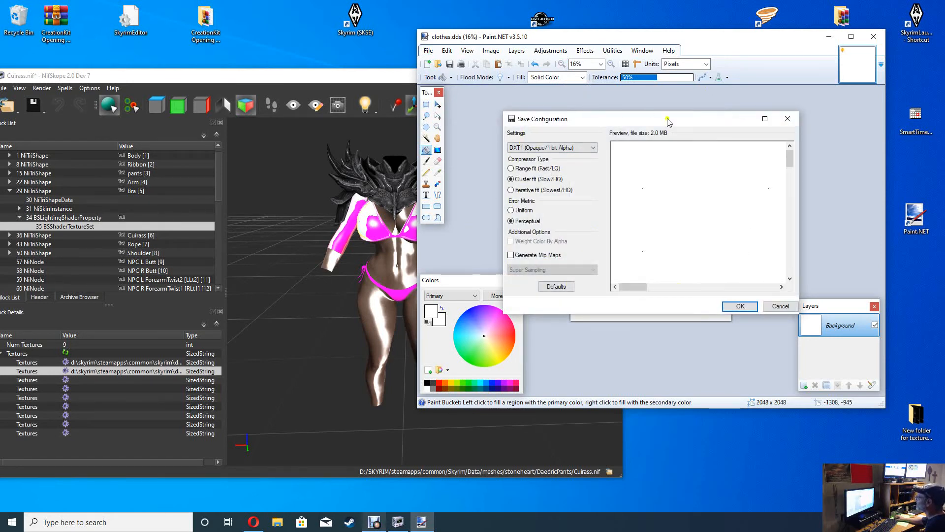
{"action": "left_click", "coordinate": [741, 306]}
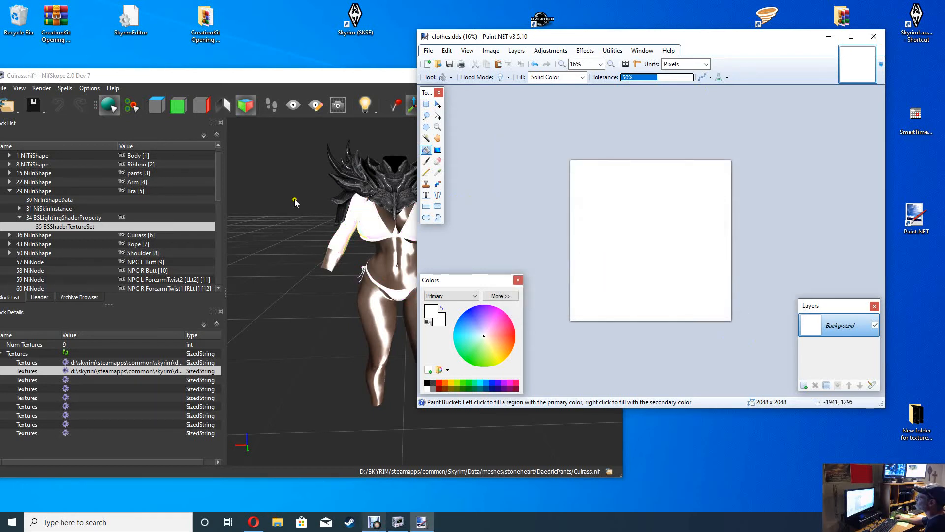
Step: Move the Paint.NET window clear of the NifSkope model and examine the recolored clothing up close and from afar
{"action": "left_click_drag", "start_coordinate": [622, 42], "coordinate": [684, 67]}
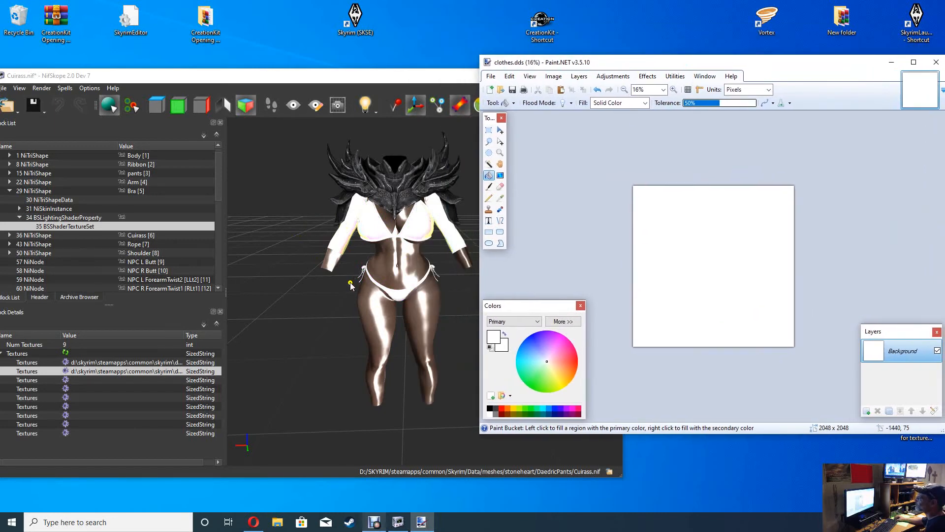
{"action": "scroll", "coordinate": [379, 291], "scroll_direction": "up", "scroll_amount": 5}
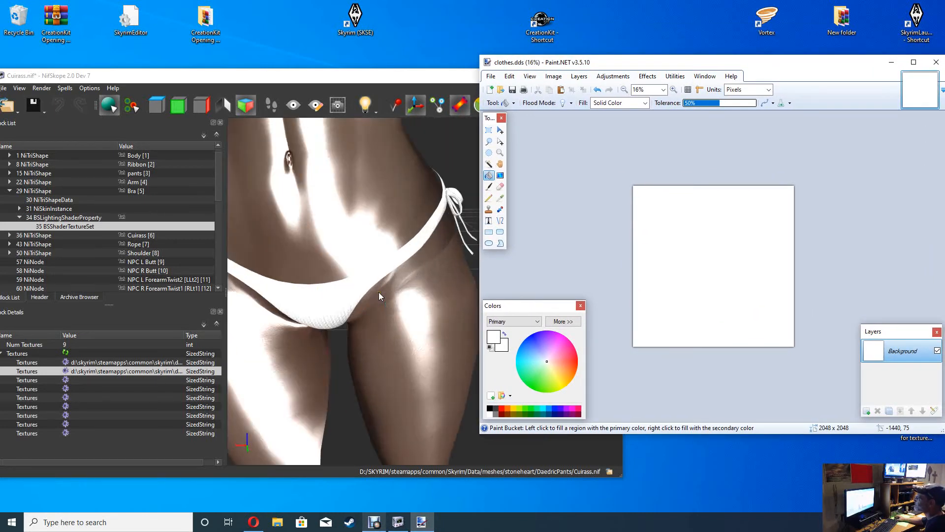
{"action": "scroll", "coordinate": [379, 292], "scroll_direction": "down", "scroll_amount": 10}
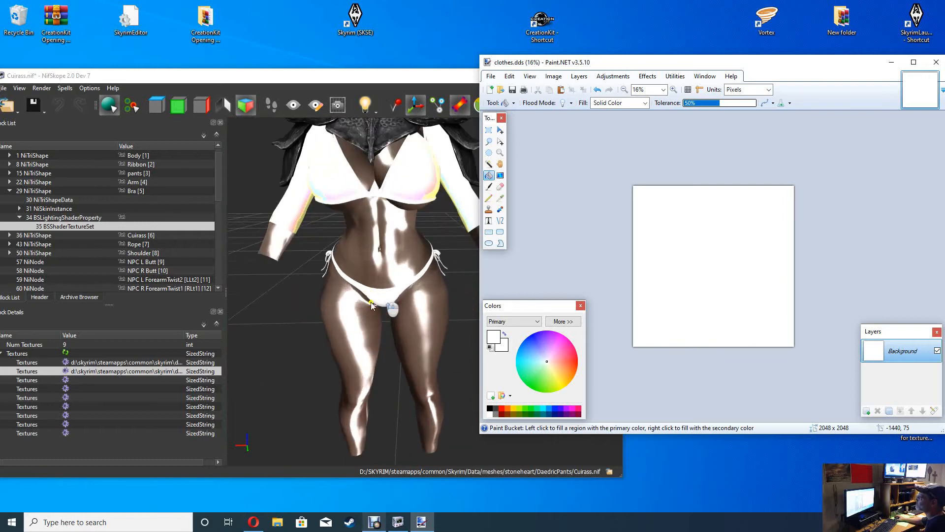
{"action": "left_click", "coordinate": [290, 300]}
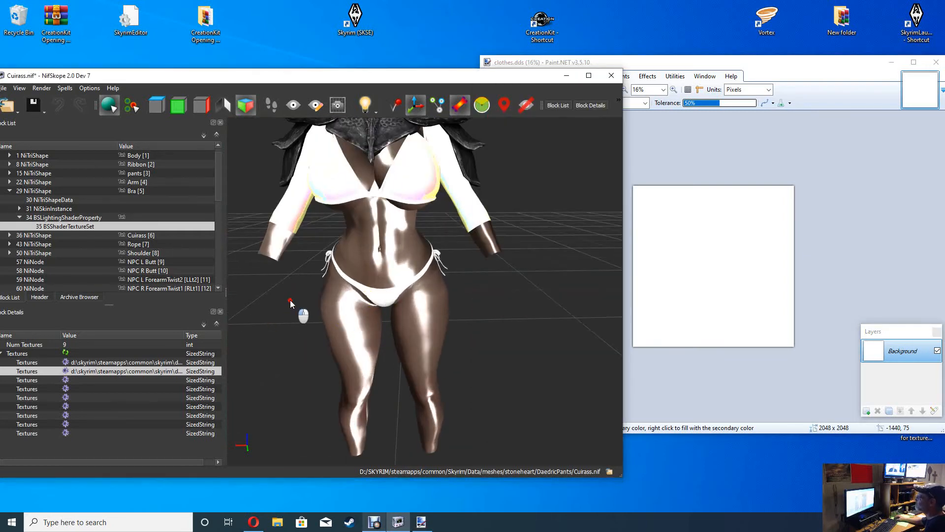
{"action": "mouse_move", "coordinate": [290, 300]}
{"action": "left_mouse_down"}
{"action": "mouse_move", "coordinate": [456, 302]}
{"action": "mouse_move", "coordinate": [292, 302]}
{"action": "left_mouse_up"}
{"action": "scroll", "coordinate": [471, 312], "scroll_direction": "down", "scroll_amount": 5}
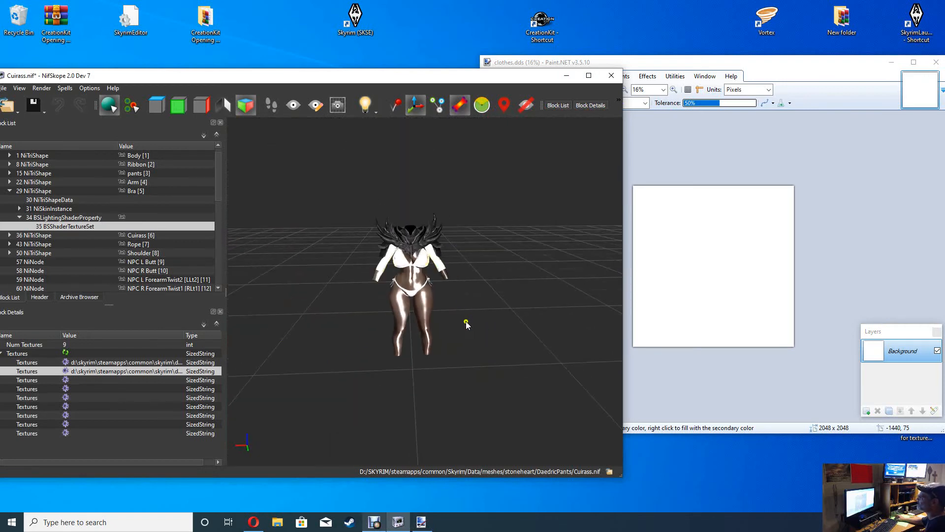
{"action": "scroll", "coordinate": [465, 321], "scroll_direction": "up", "scroll_amount": 7}
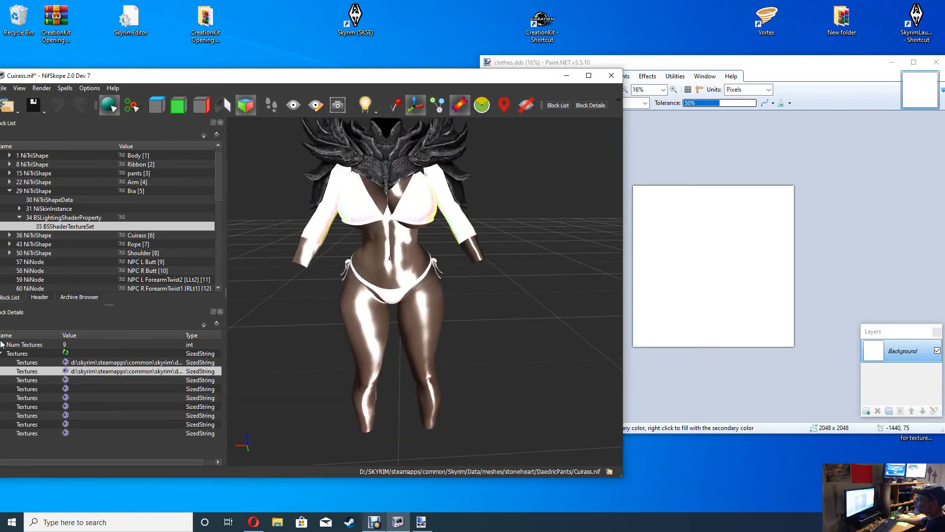
Step: Reselect clothes_n from the Textures/Stoneheart folder as the Bra's second texture and check both texture entries
{"action": "left_click", "coordinate": [66, 372]}
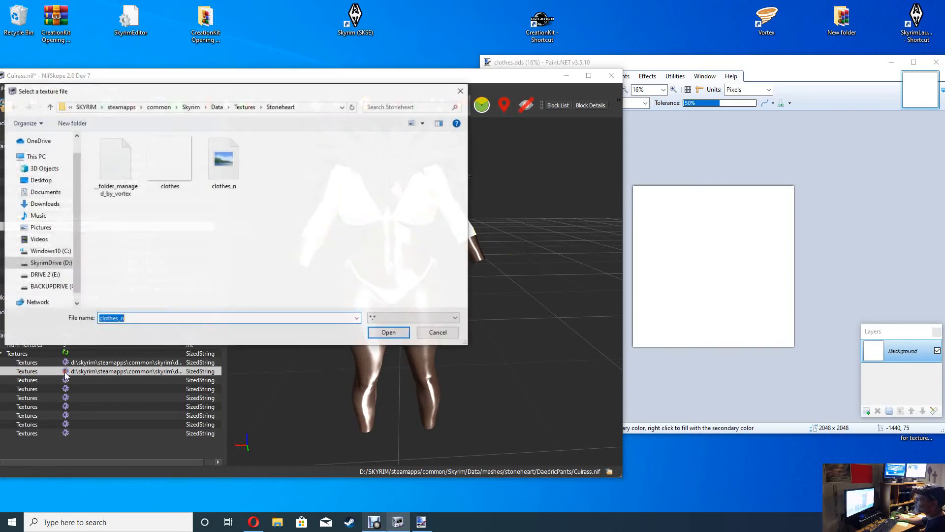
{"action": "left_click", "coordinate": [226, 161]}
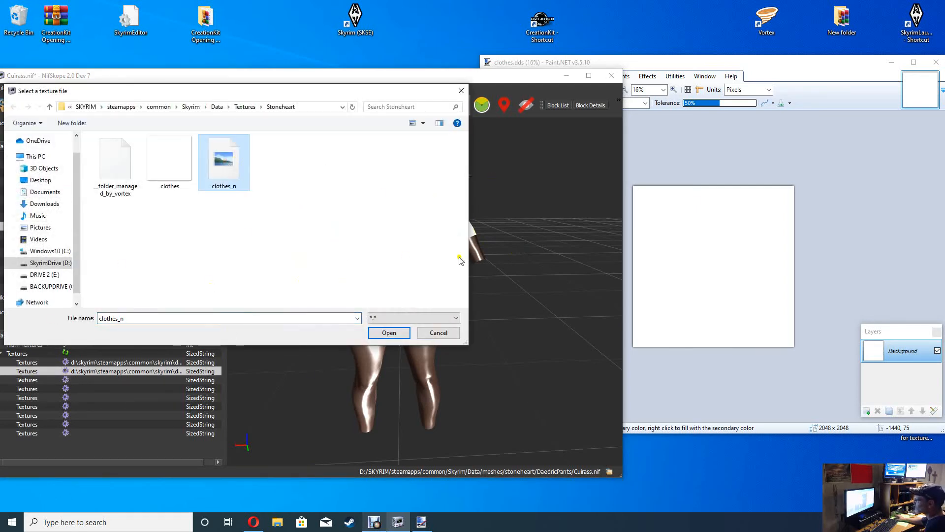
{"action": "left_click", "coordinate": [389, 333]}
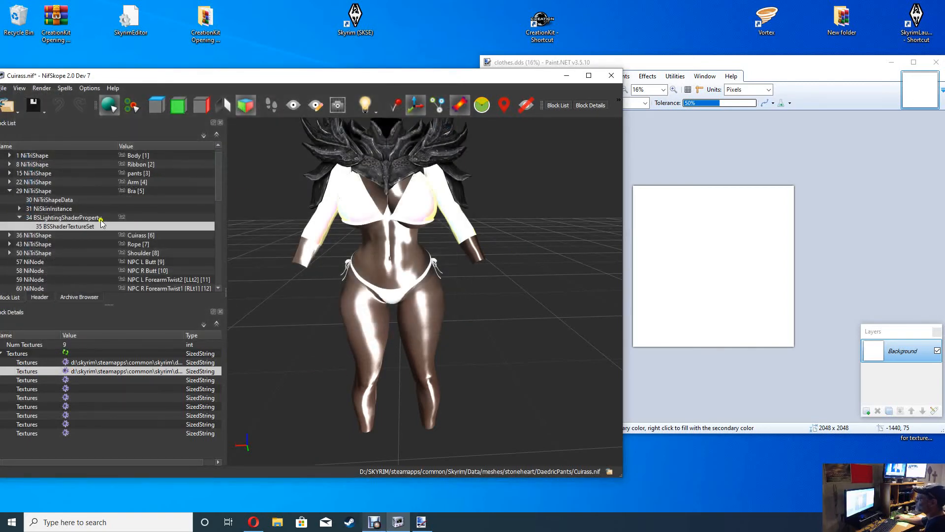
{"action": "left_click", "coordinate": [157, 363]}
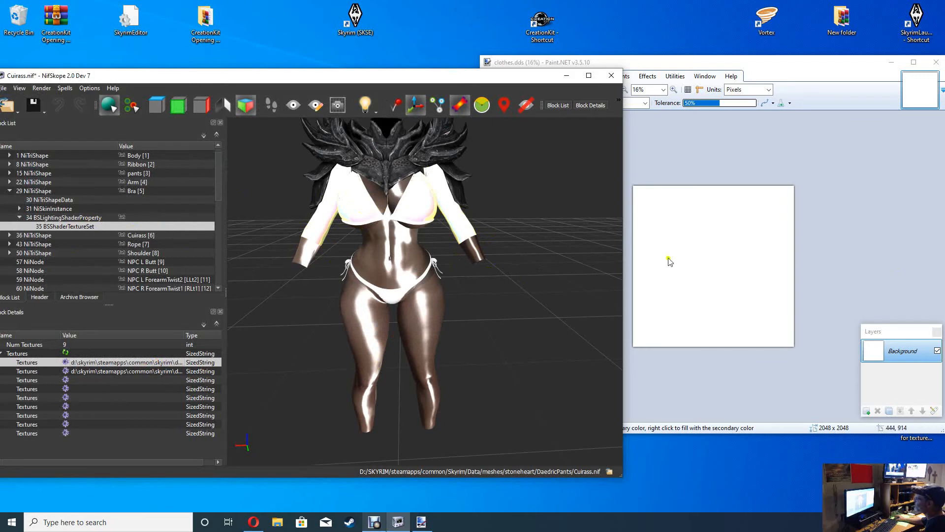
{"action": "left_click", "coordinate": [165, 372]}
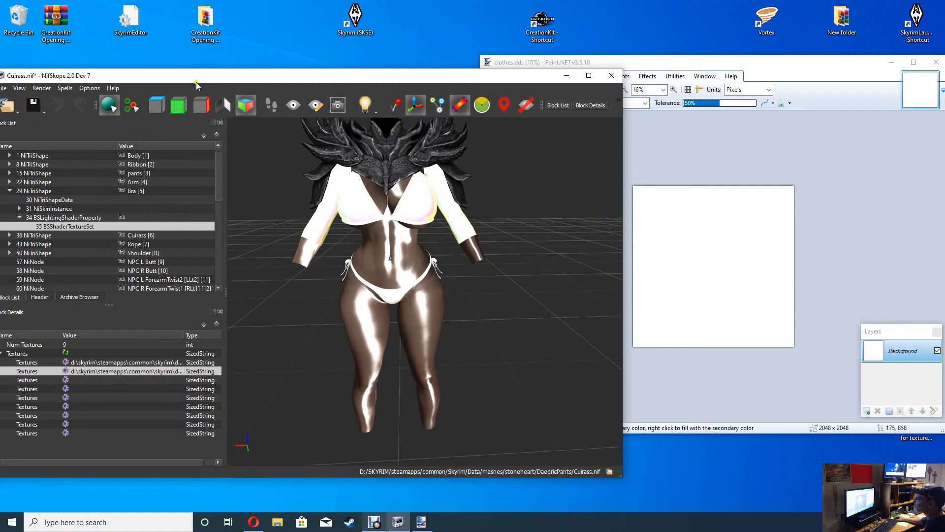
Step: Reposition the NifSkope window and select the Cuirass chest piece on the model
{"action": "left_click_drag", "start_coordinate": [207, 78], "coordinate": [247, 64]}
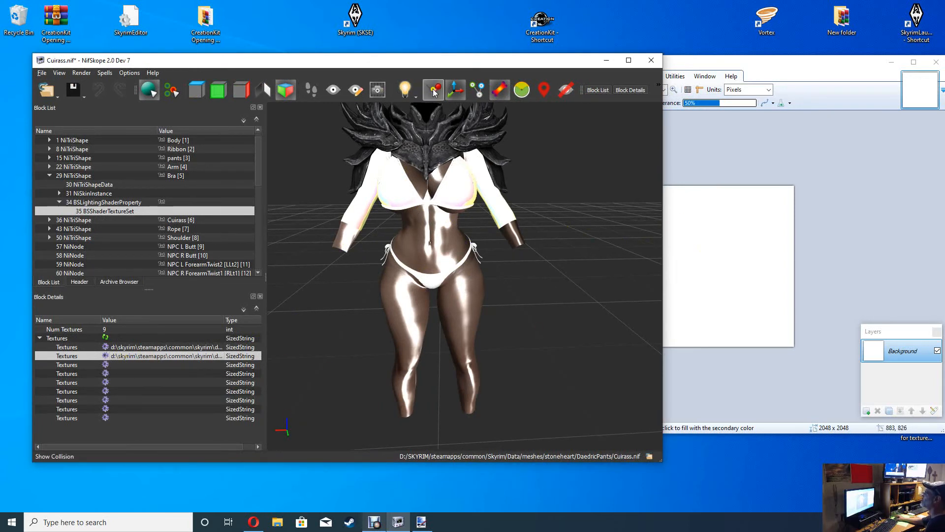
{"action": "left_click", "coordinate": [333, 61]}
{"action": "left_click_drag", "start_coordinate": [333, 61], "coordinate": [340, 60]}
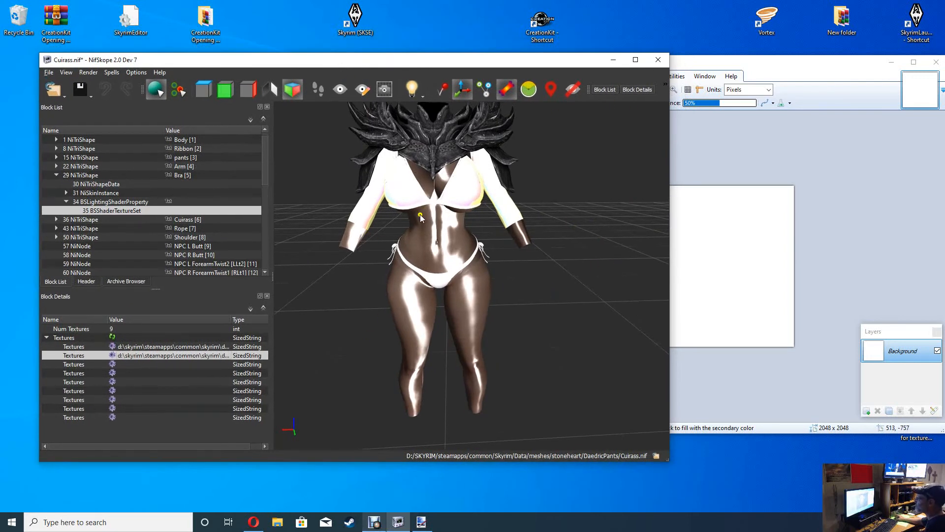
{"action": "left_click", "coordinate": [444, 145]}
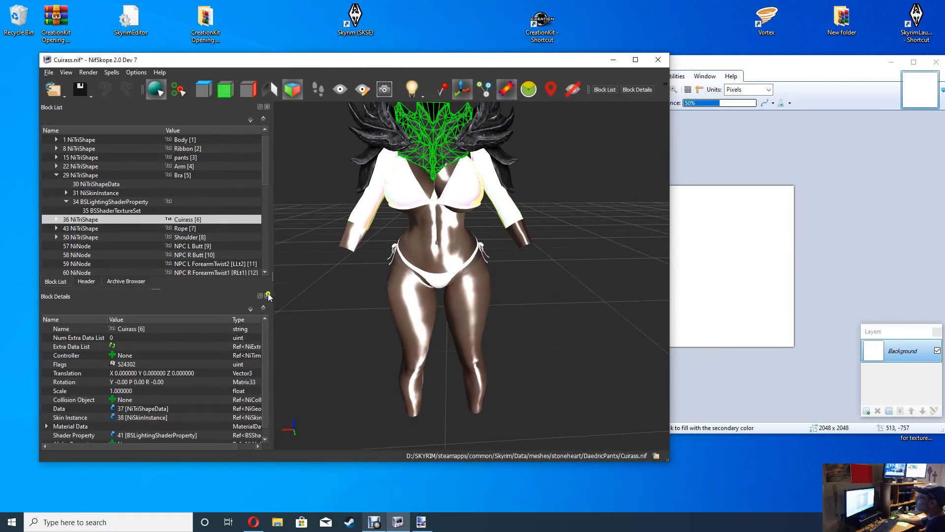
Step: Close Paint.NET and shift the NifSkope window toward the middle of the desktop
{"action": "left_click", "coordinate": [808, 72]}
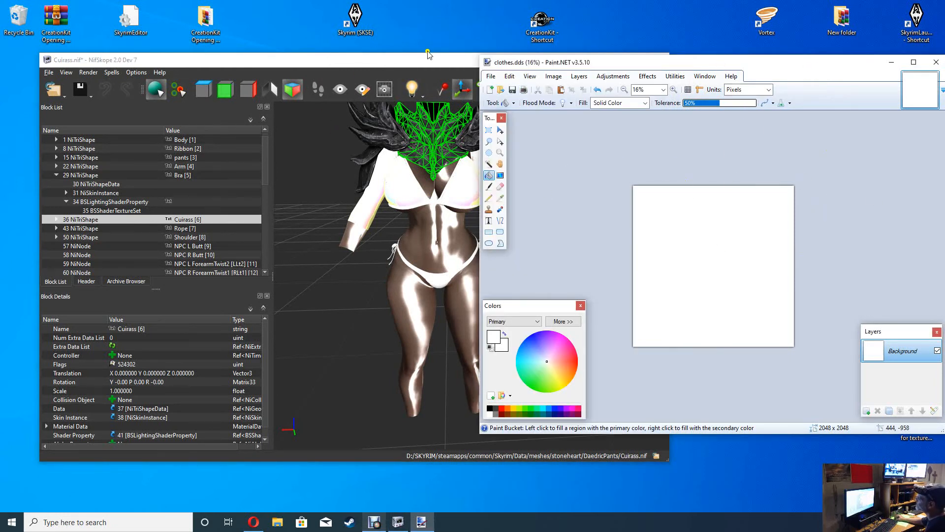
{"action": "left_click_drag", "start_coordinate": [790, 62], "coordinate": [471, 50]}
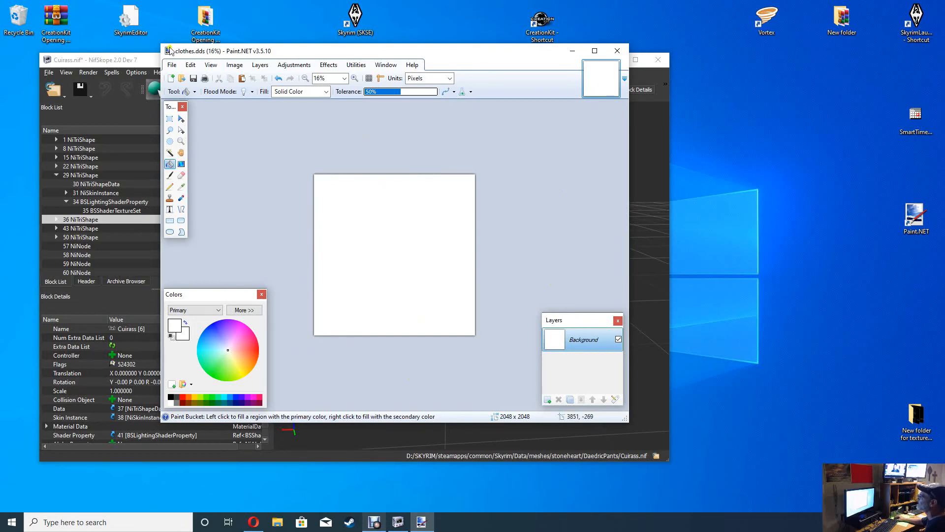
{"action": "left_click", "coordinate": [618, 51]}
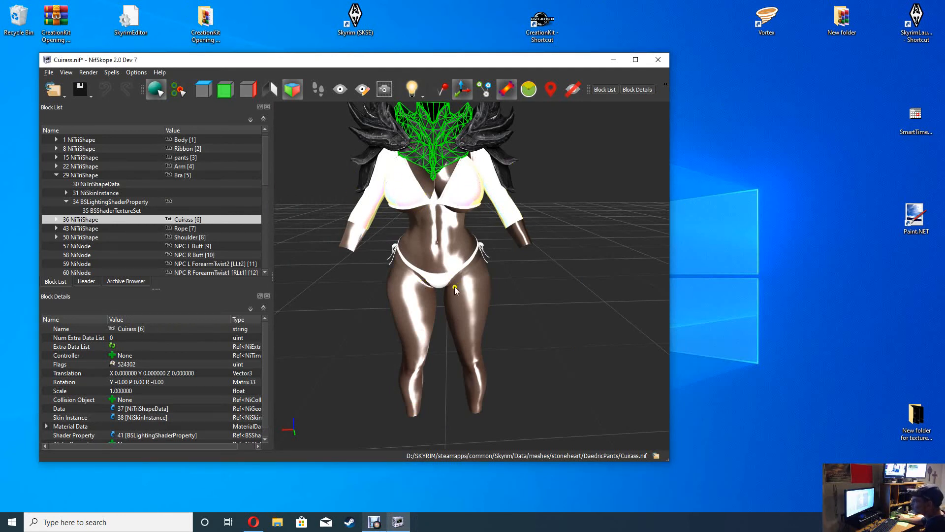
{"action": "left_click_drag", "start_coordinate": [306, 55], "coordinate": [357, 52]}
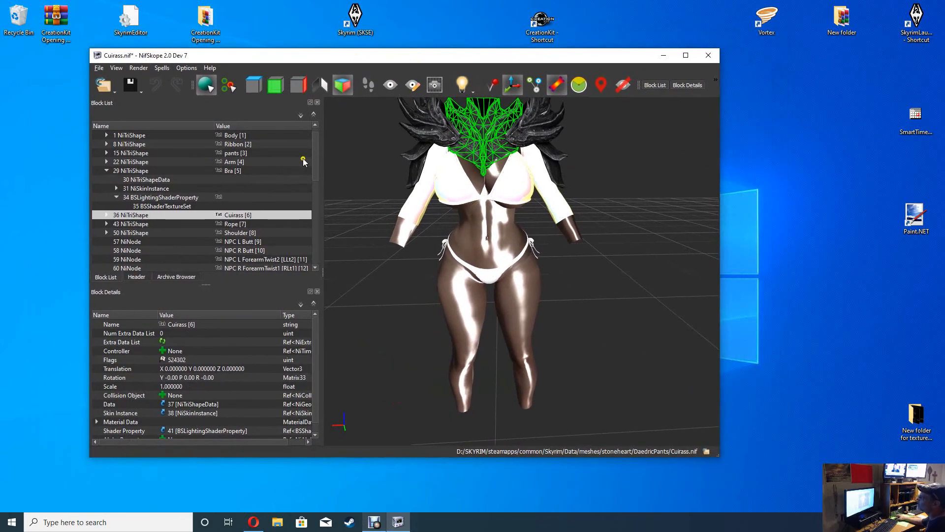
Step: Preview vertex selection and the node display on the model, restore object selection, hide the nodes and switch skinning off
{"action": "left_click", "coordinate": [233, 90]}
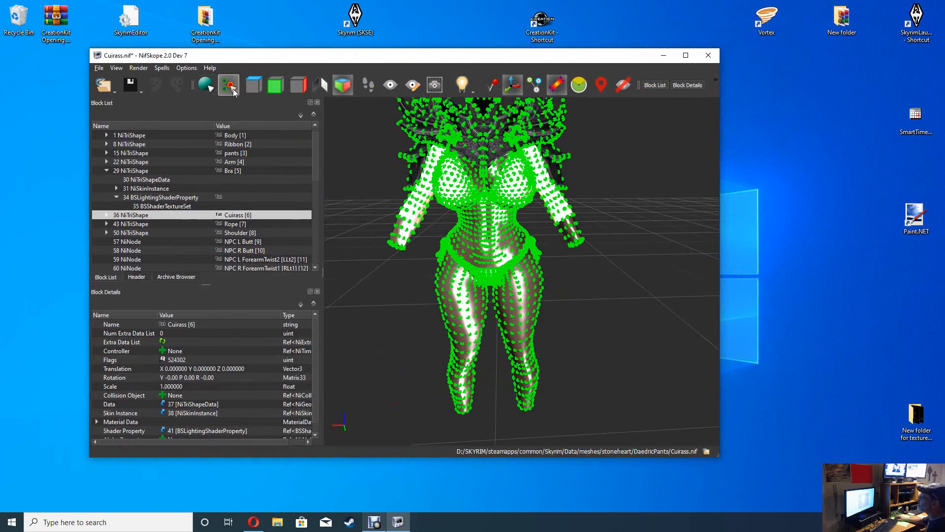
{"action": "left_click", "coordinate": [206, 85]}
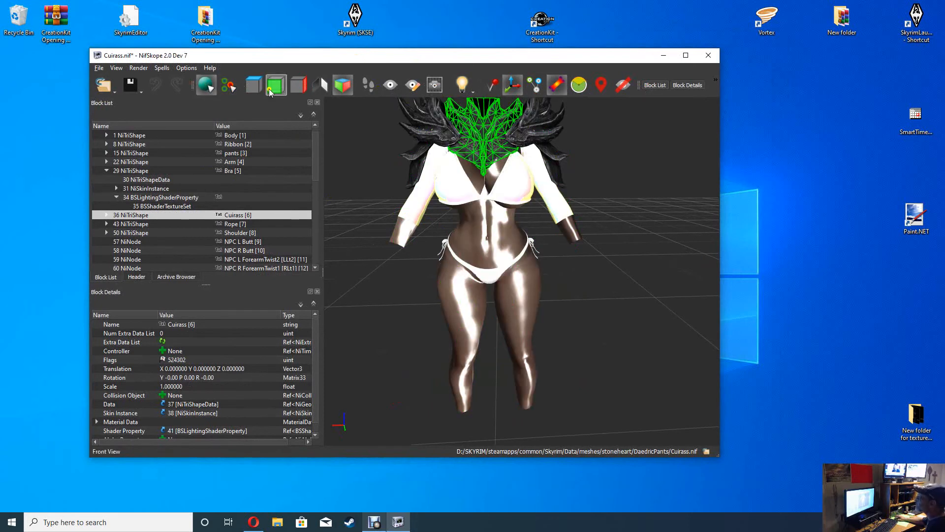
{"action": "left_click", "coordinate": [534, 89]}
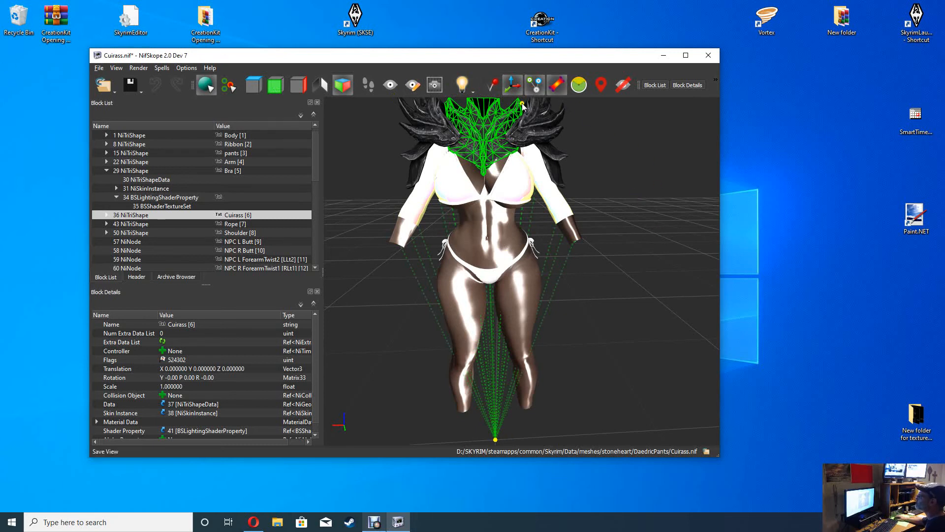
{"action": "left_click", "coordinate": [551, 87]}
{"action": "left_click", "coordinate": [544, 87]}
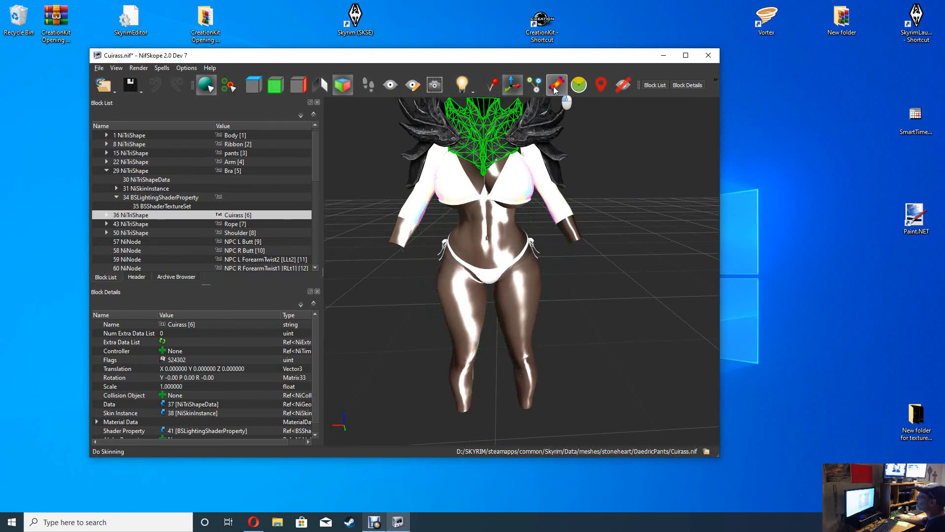
{"action": "left_click", "coordinate": [555, 88]}
{"action": "left_click", "coordinate": [557, 90]}
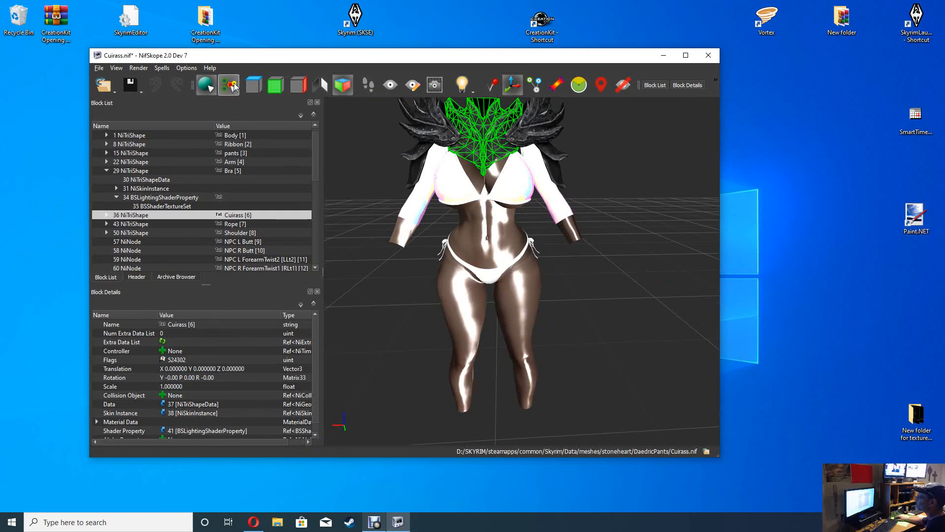
Step: Clear the chest piece's selection highlight and show the whole armored body in the 3D view
{"action": "left_click_drag", "start_coordinate": [380, 60], "coordinate": [353, 74]}
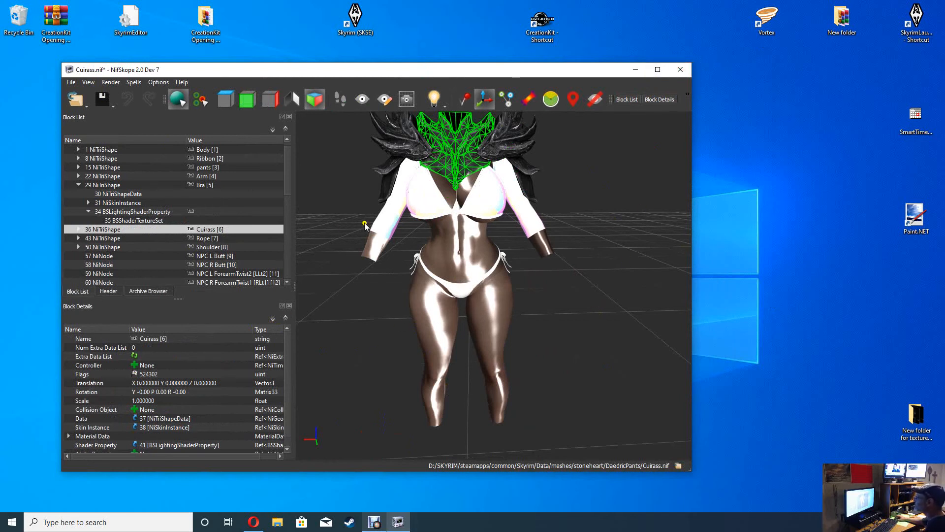
{"action": "mouse_move", "coordinate": [605, 295]}
{"action": "middle_mouse_down"}
{"action": "mouse_move", "coordinate": [615, 277]}
{"action": "mouse_move", "coordinate": [616, 309]}
{"action": "middle_mouse_up"}
{"action": "right_click_drag", "start_coordinate": [577, 317], "coordinate": [547, 317]}
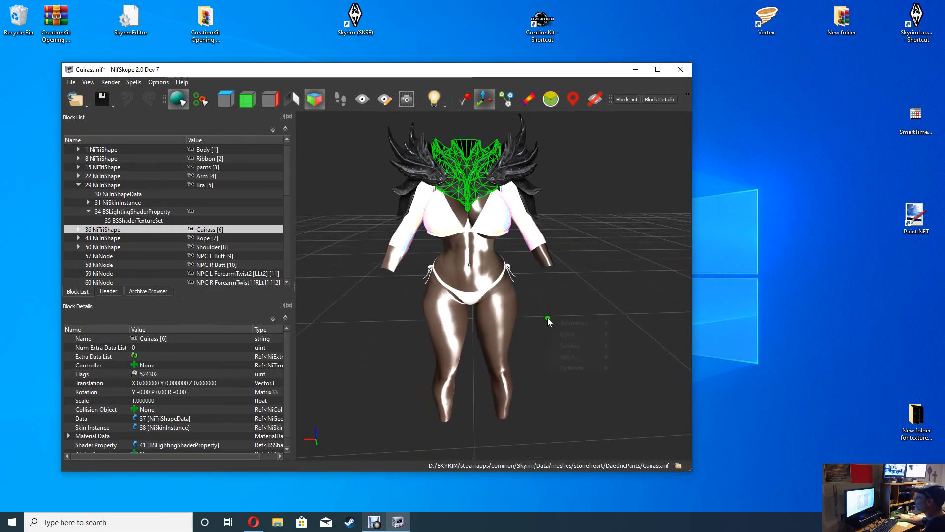
{"action": "left_click", "coordinate": [607, 285]}
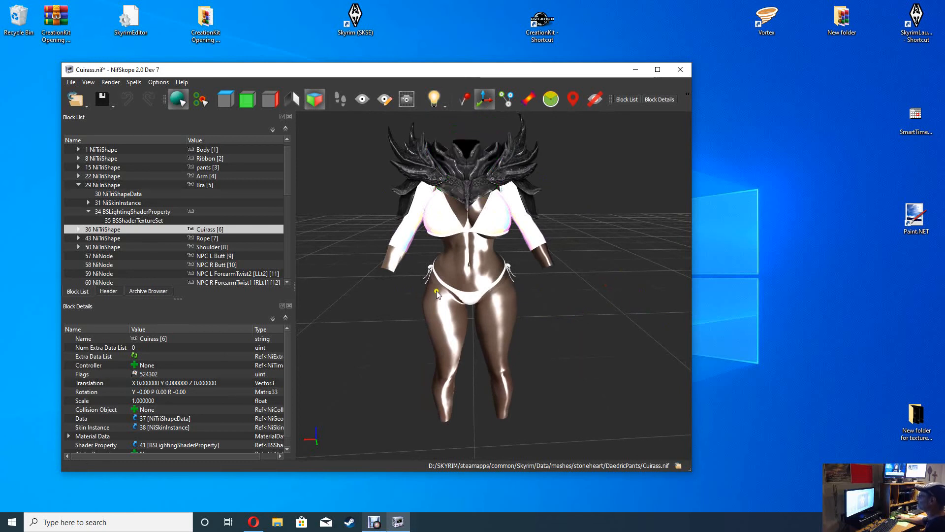
{"action": "right_click", "coordinate": [589, 295]}
{"action": "left_click", "coordinate": [625, 229]}
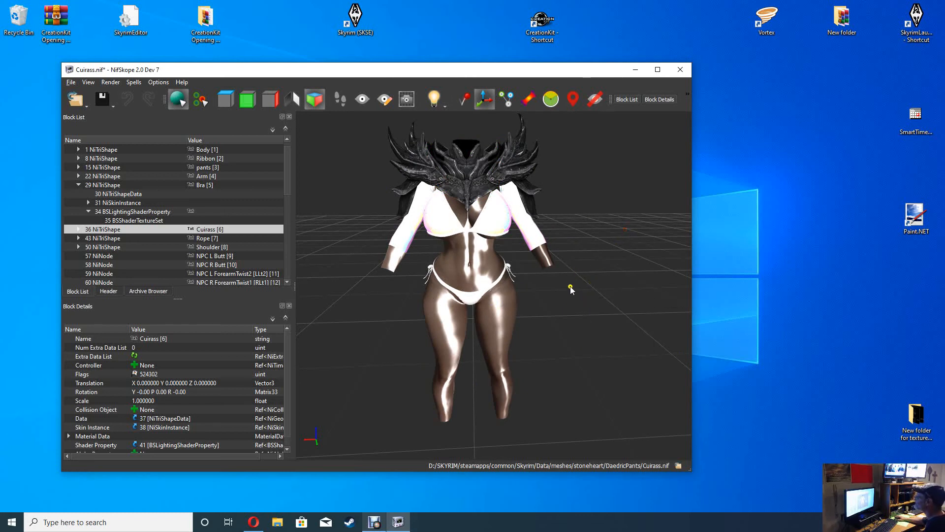
{"action": "mouse_move", "coordinate": [570, 290]}
{"action": "left_mouse_down"}
{"action": "mouse_move", "coordinate": [542, 295]}
{"action": "mouse_move", "coordinate": [577, 280]}
{"action": "mouse_move", "coordinate": [370, 277]}
{"action": "mouse_move", "coordinate": [635, 312]}
{"action": "mouse_move", "coordinate": [580, 279]}
{"action": "left_mouse_up"}
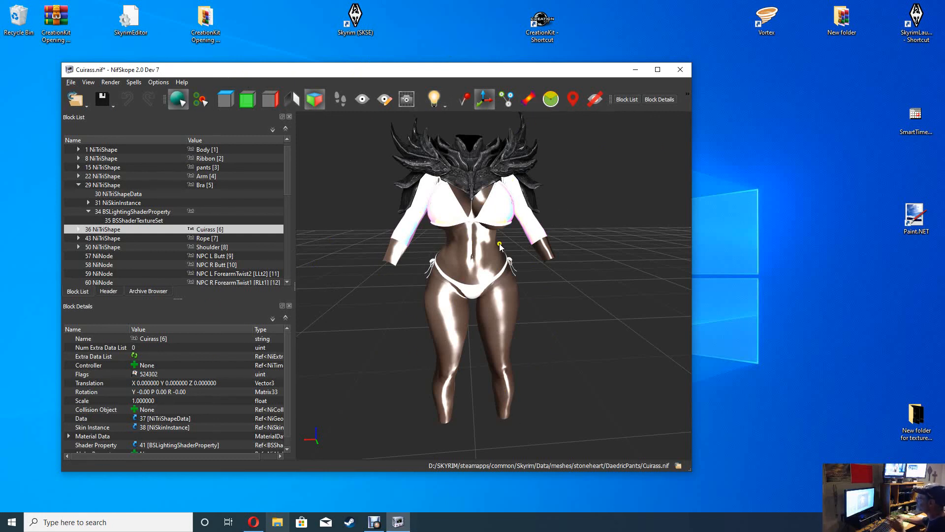
Step: Place the NifSkope desktop shortcut beneath the Paint.NET icon, return the NifSkope window to the middle of the desktop and close it
{"action": "left_click_drag", "start_coordinate": [381, 74], "coordinate": [434, 61]}
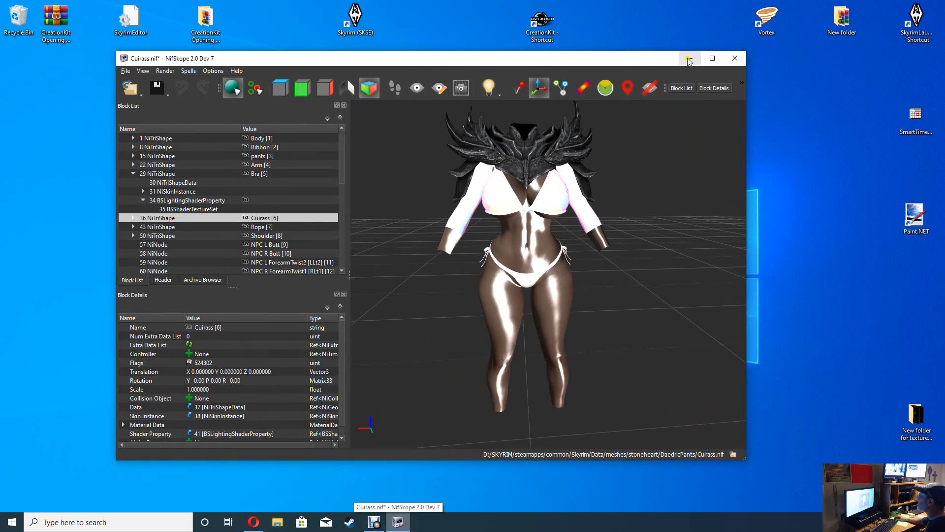
{"action": "left_click_drag", "start_coordinate": [632, 58], "coordinate": [281, 72]}
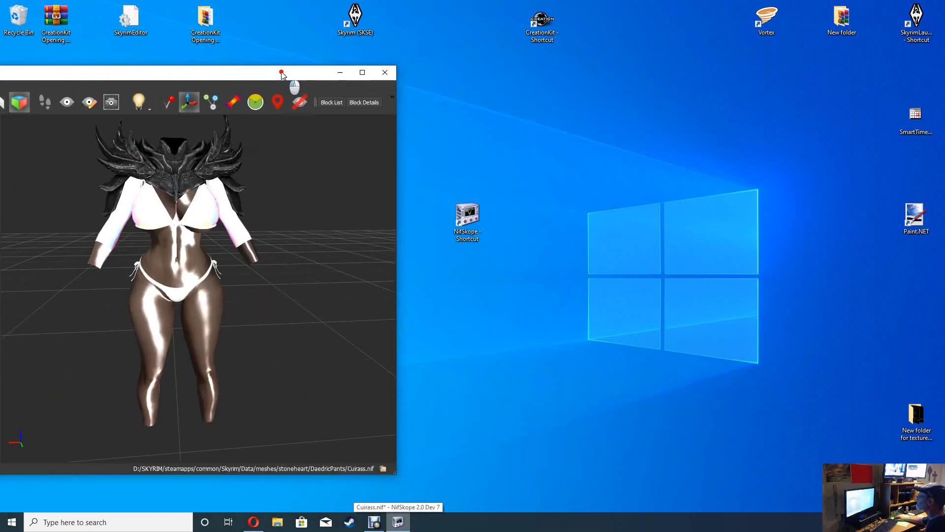
{"action": "mouse_move", "coordinate": [462, 220]}
{"action": "left_mouse_down"}
{"action": "mouse_move", "coordinate": [926, 307]}
{"action": "mouse_move", "coordinate": [906, 286]}
{"action": "left_mouse_up"}
{"action": "left_click_drag", "start_coordinate": [194, 76], "coordinate": [530, 76]}
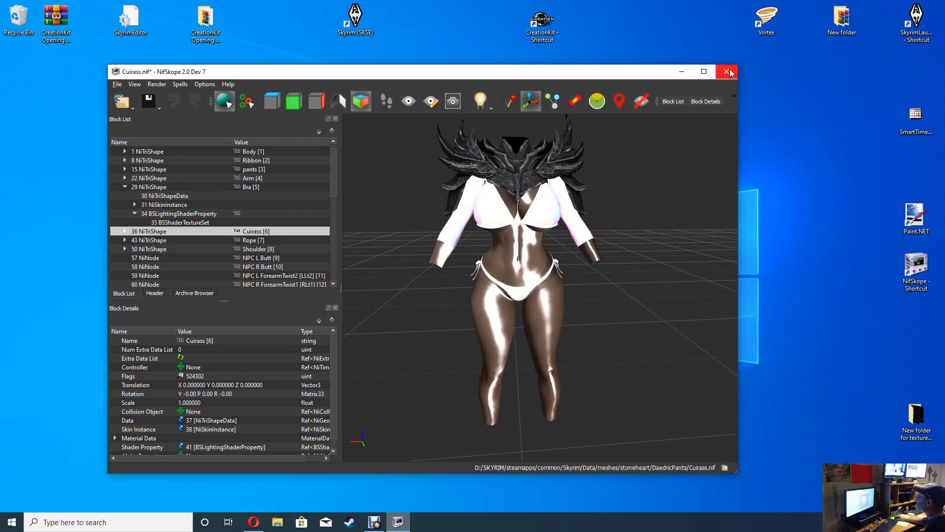
{"action": "left_click", "coordinate": [731, 73]}
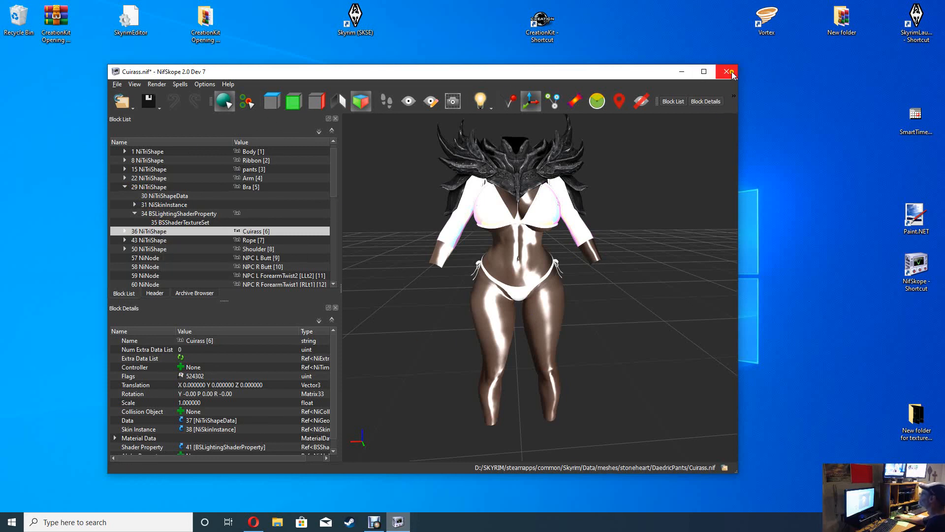